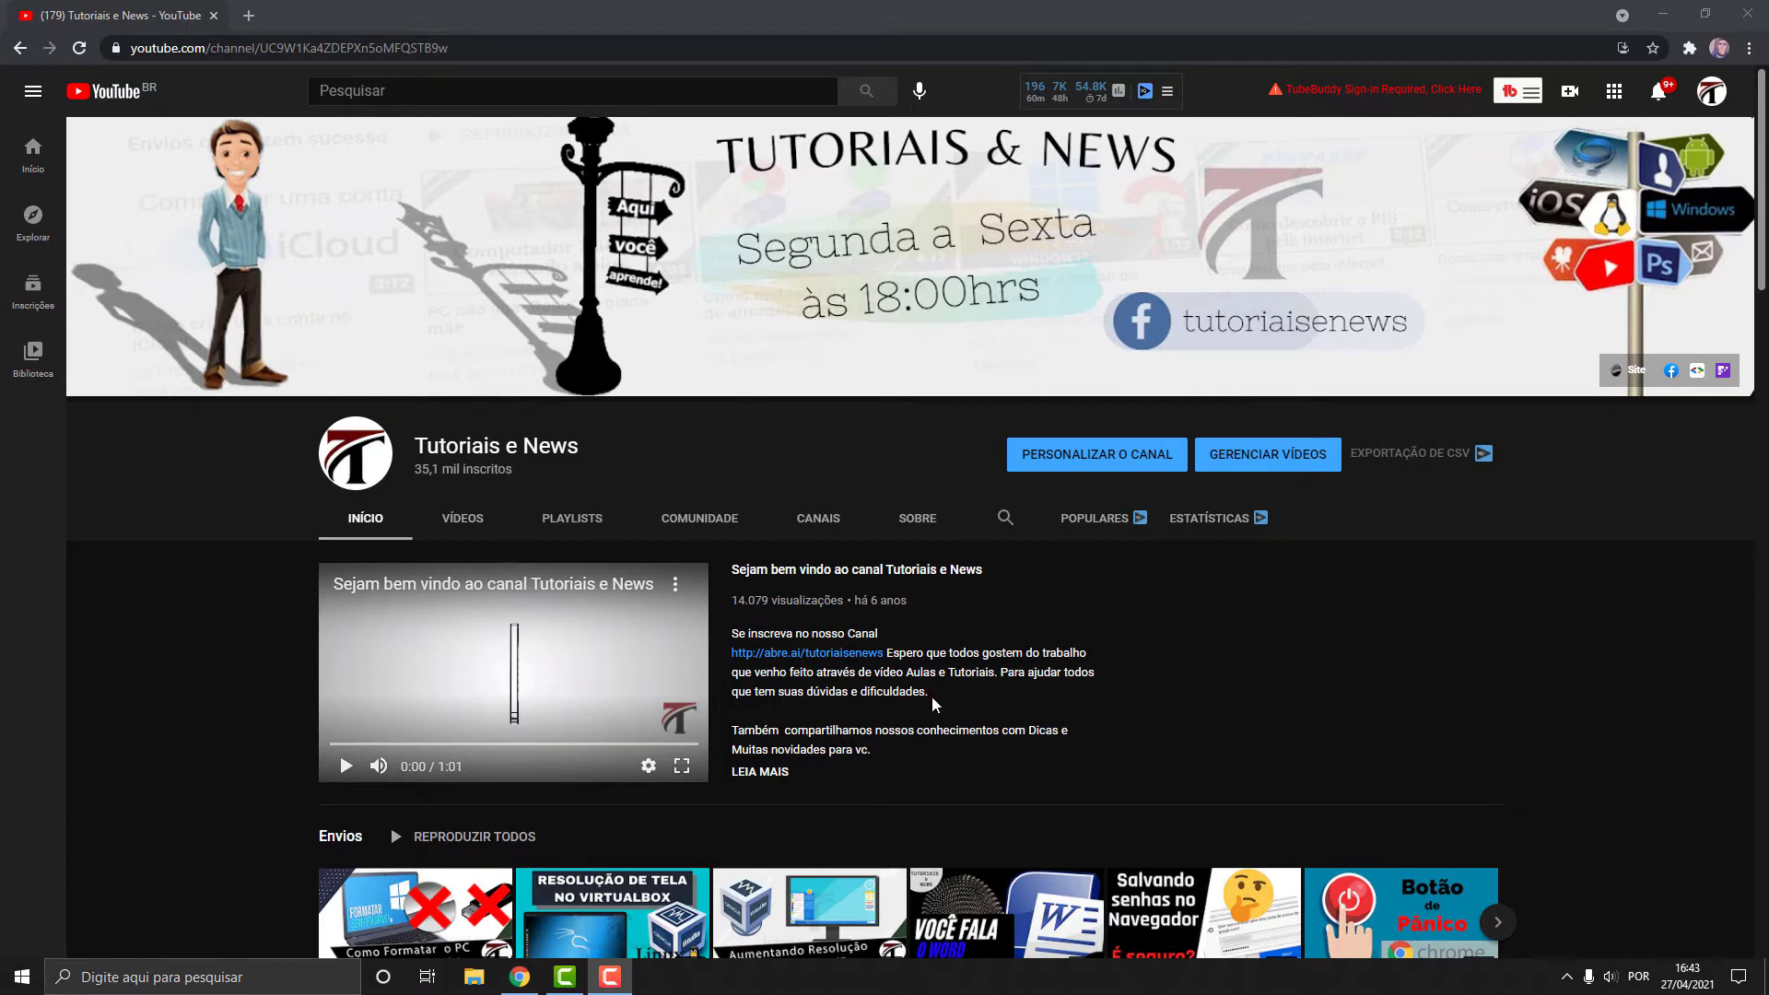
click(594, 823)
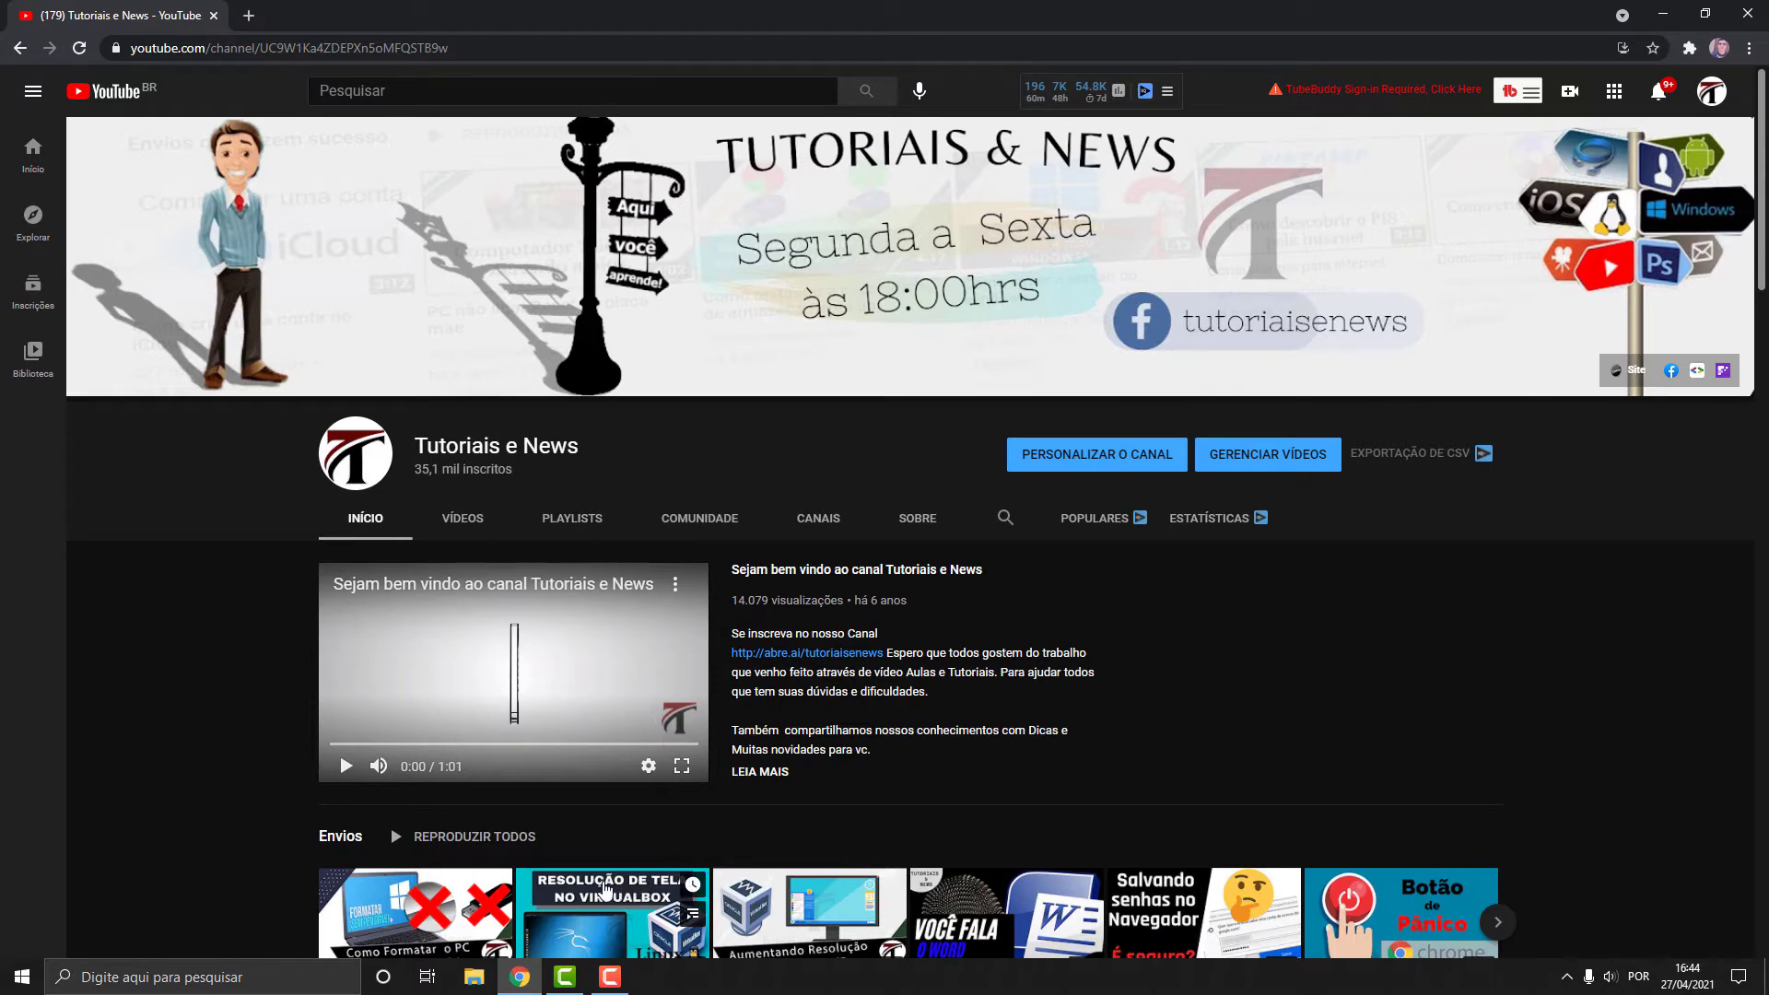
mouse_move(671, 718)
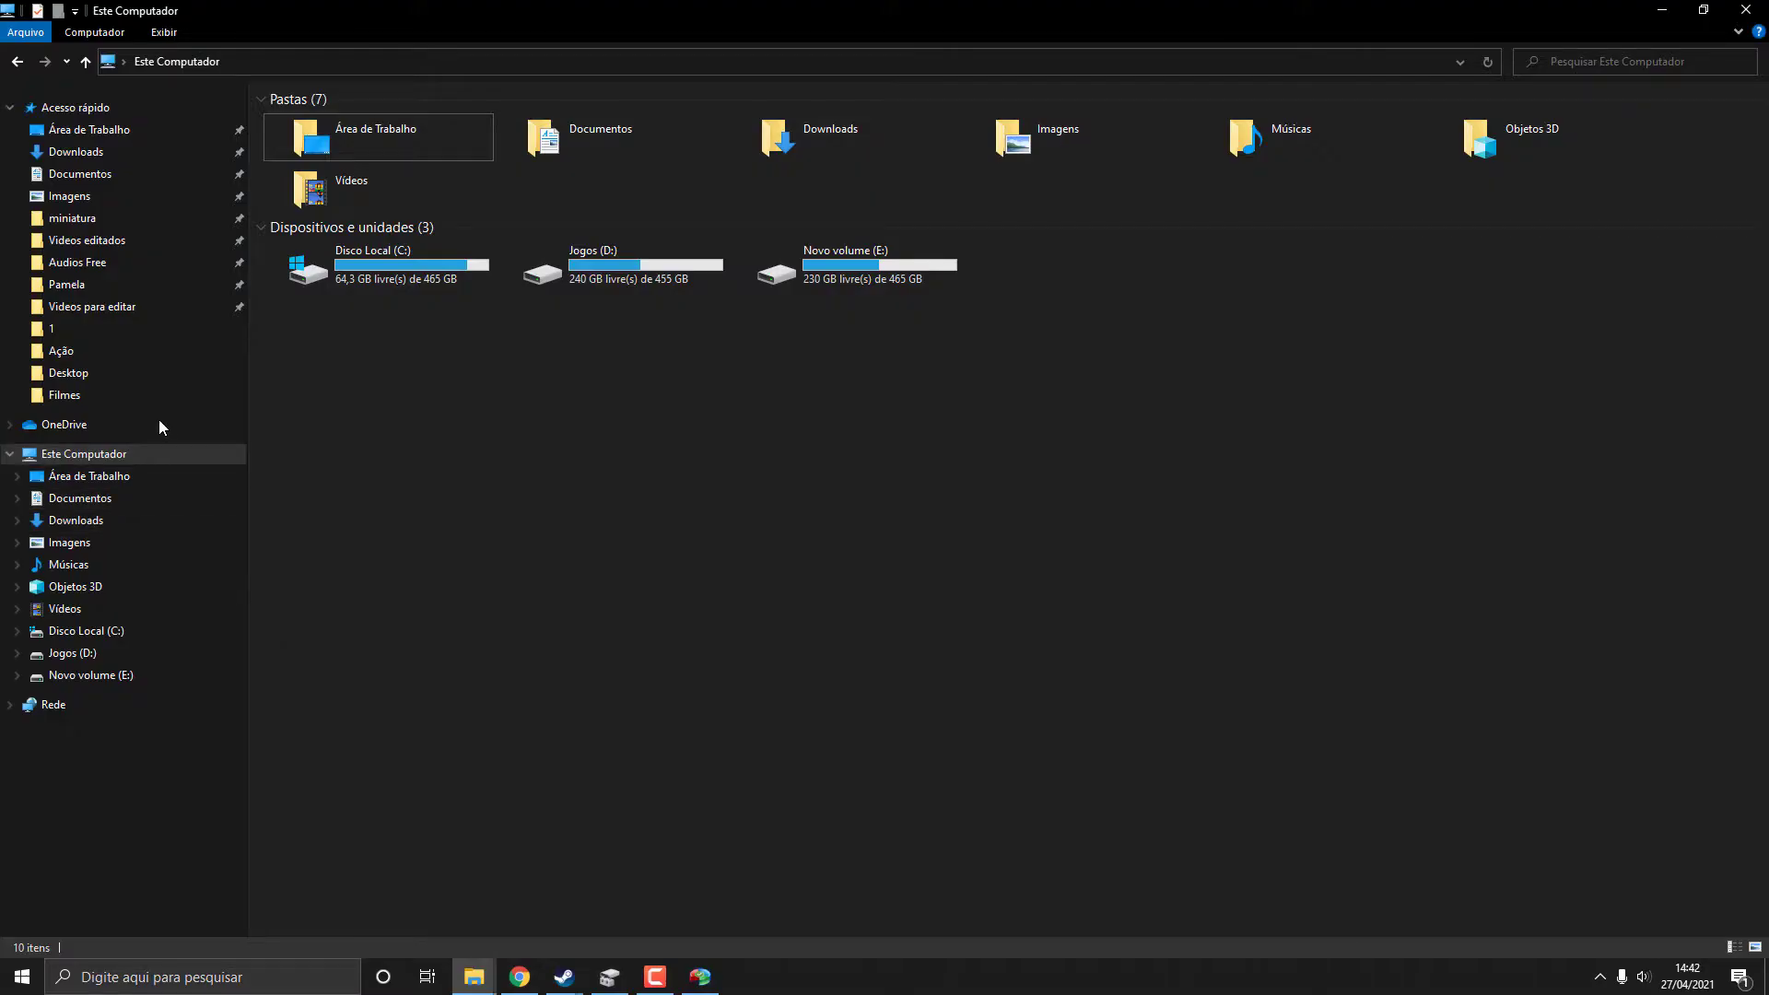
- Check the drives listed in This PC and inspect the unallocated 931,50 GB space on Disco 3 in Disk Management
click(83, 472)
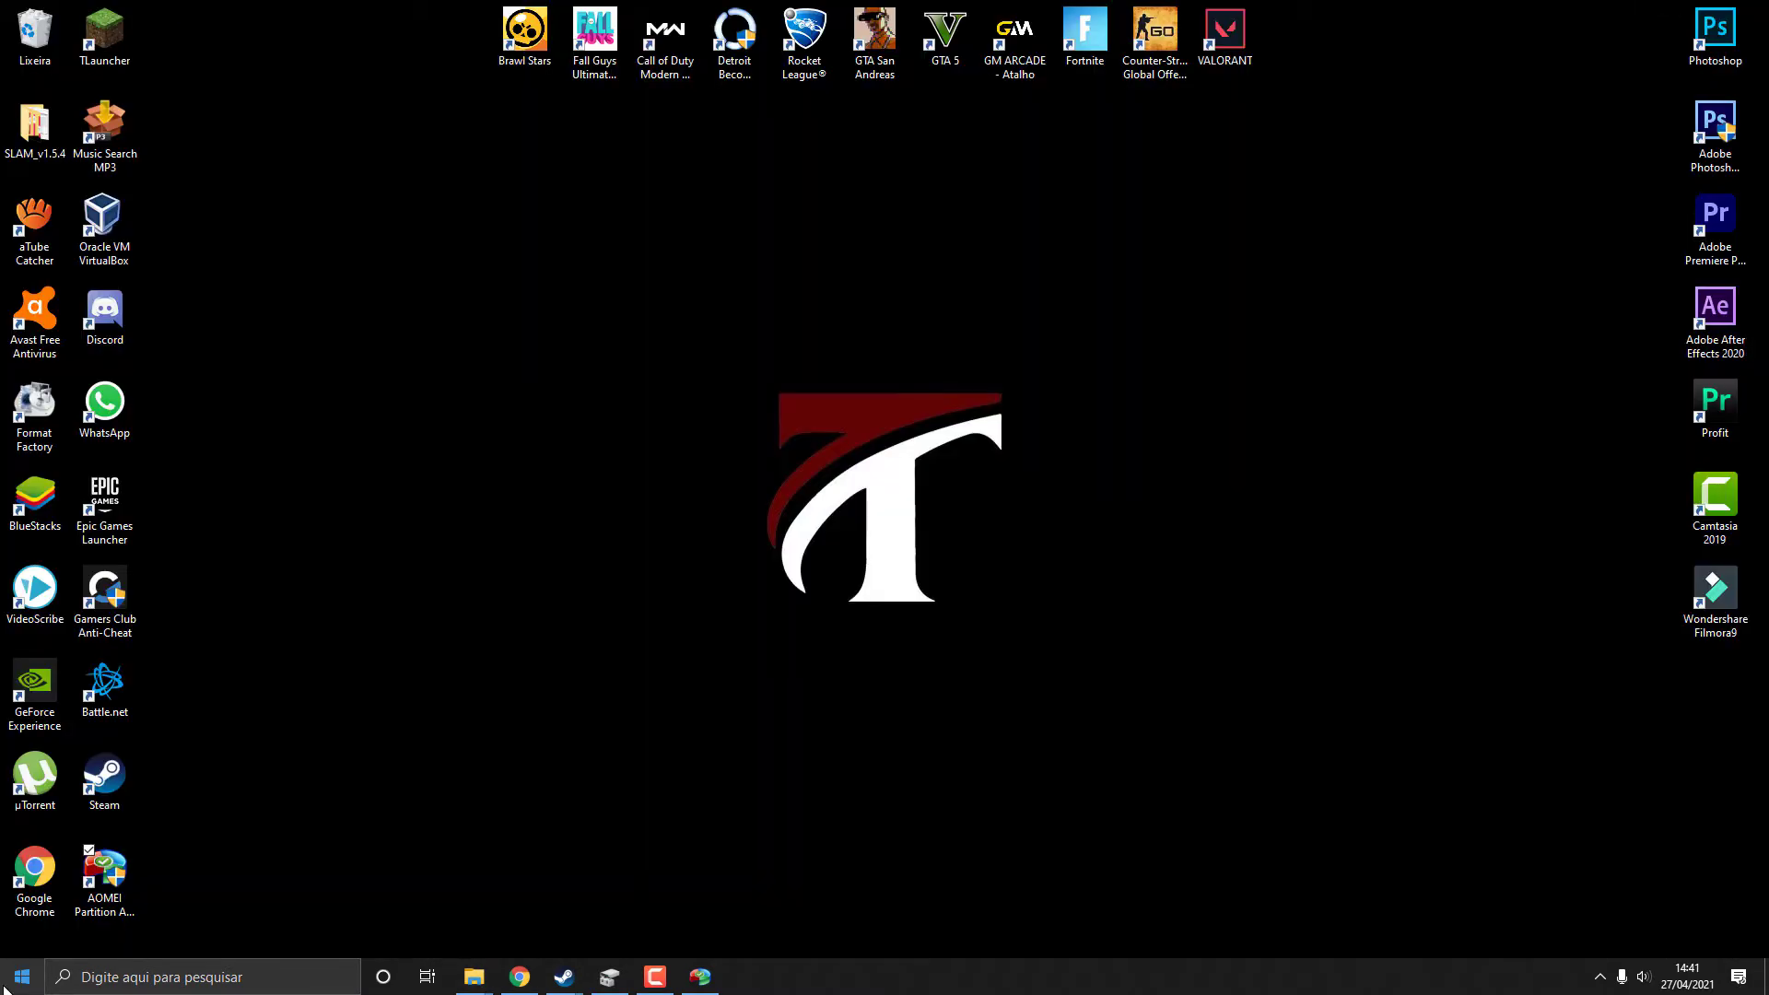
right_click(5, 984)
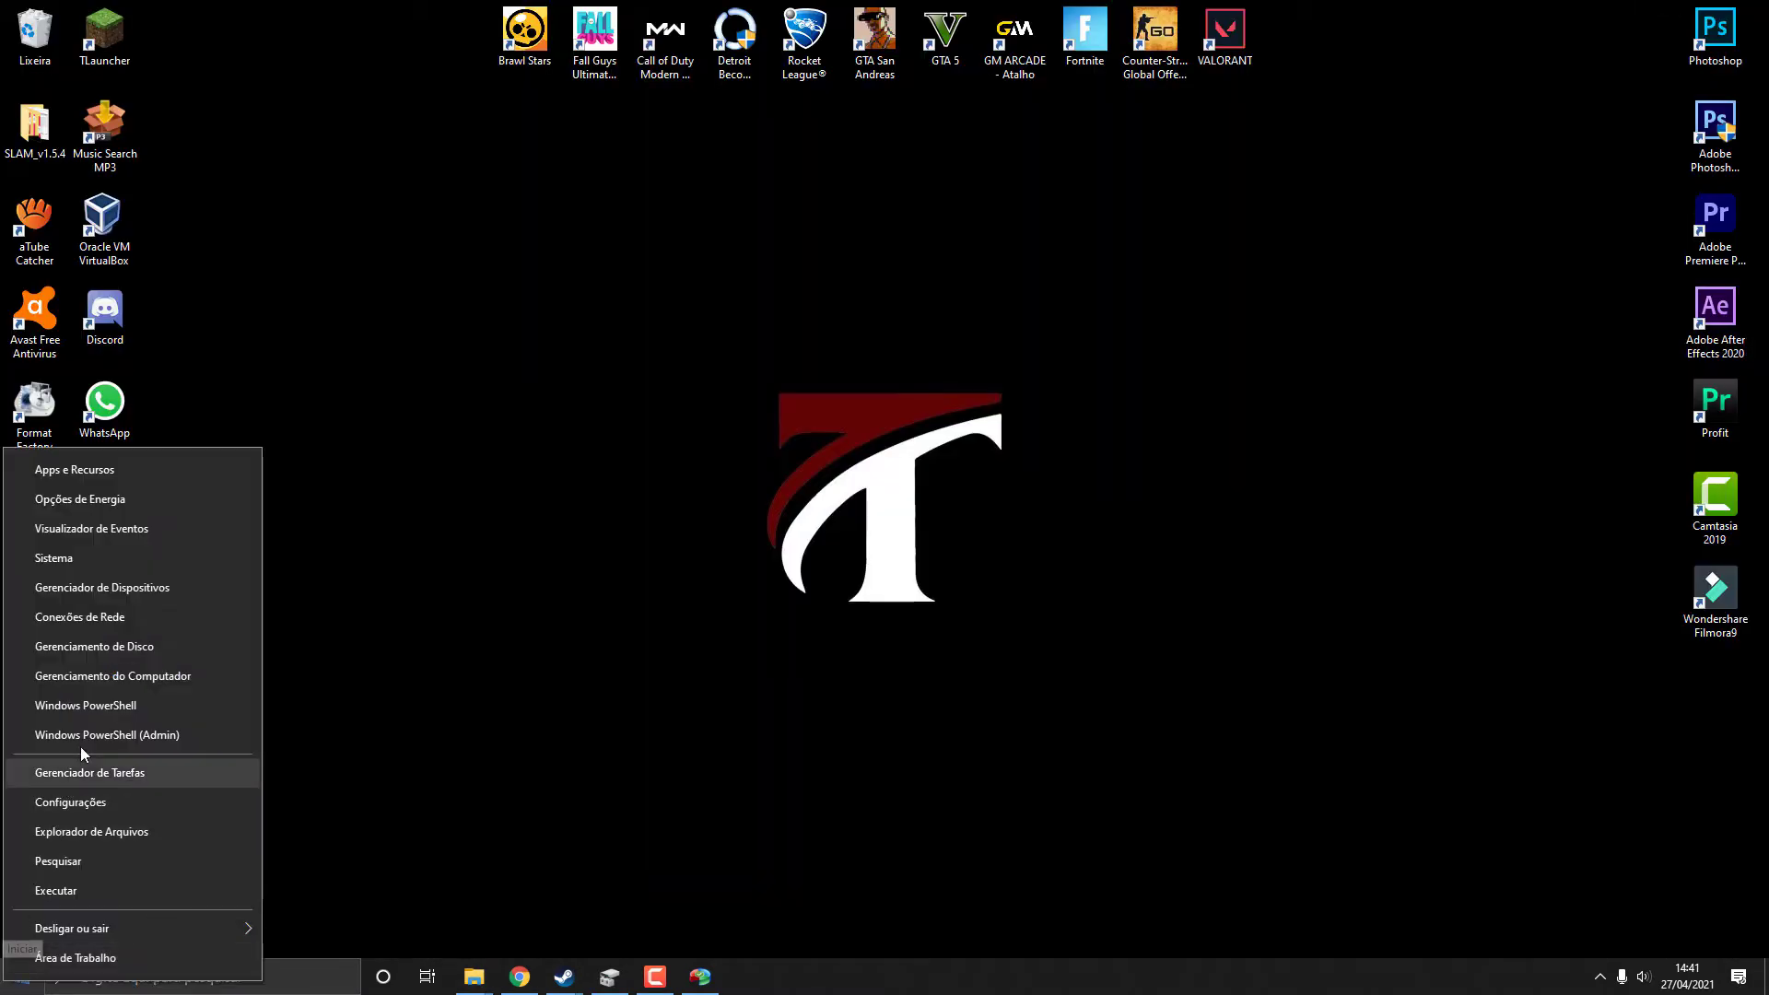
click(109, 649)
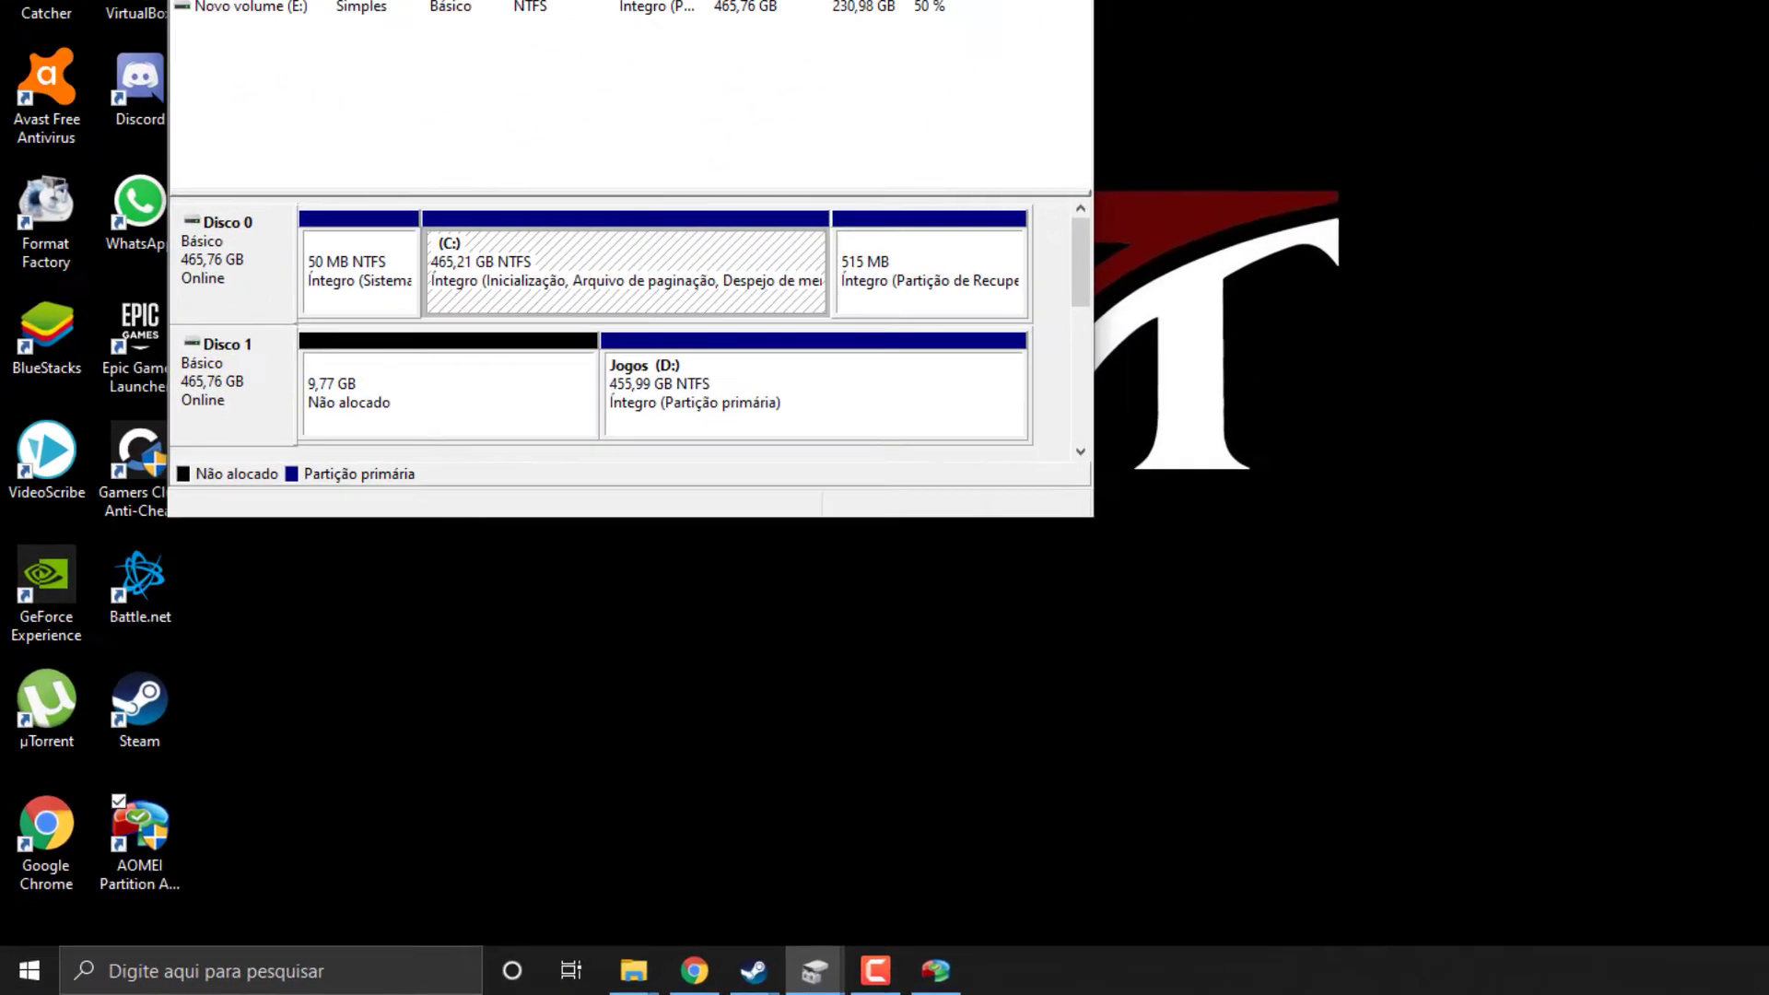
key(super+Up)
click(277, 342)
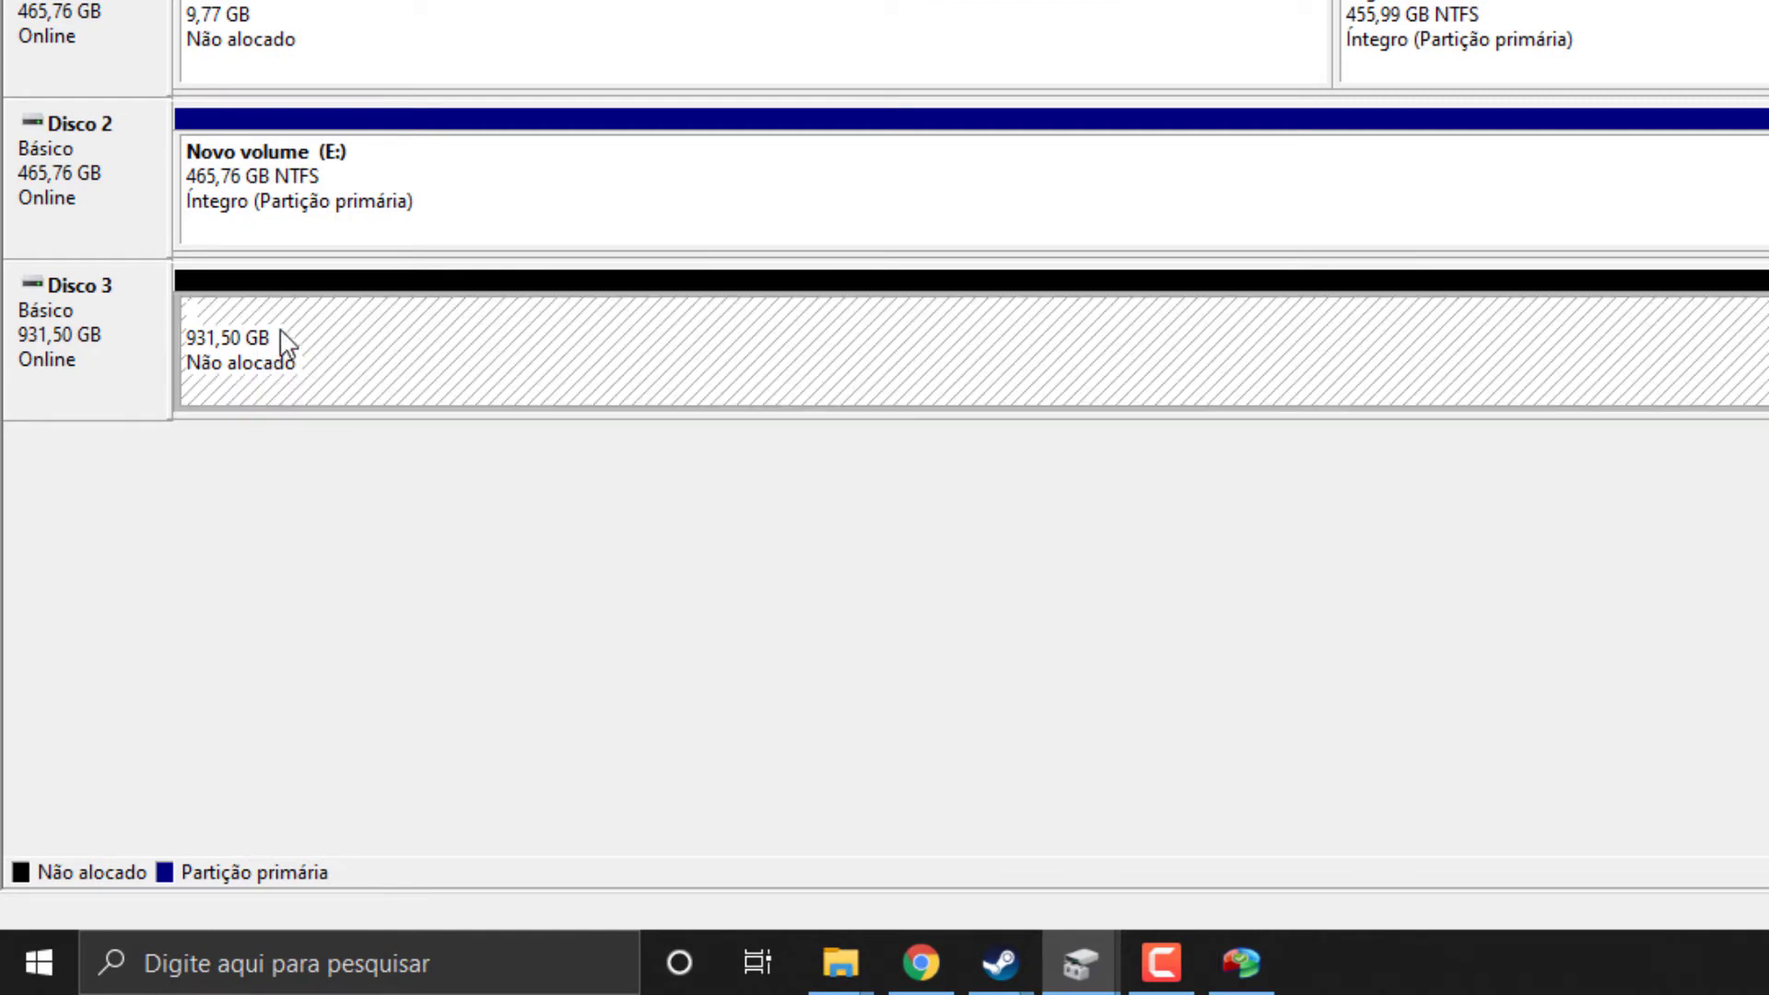
click(83, 373)
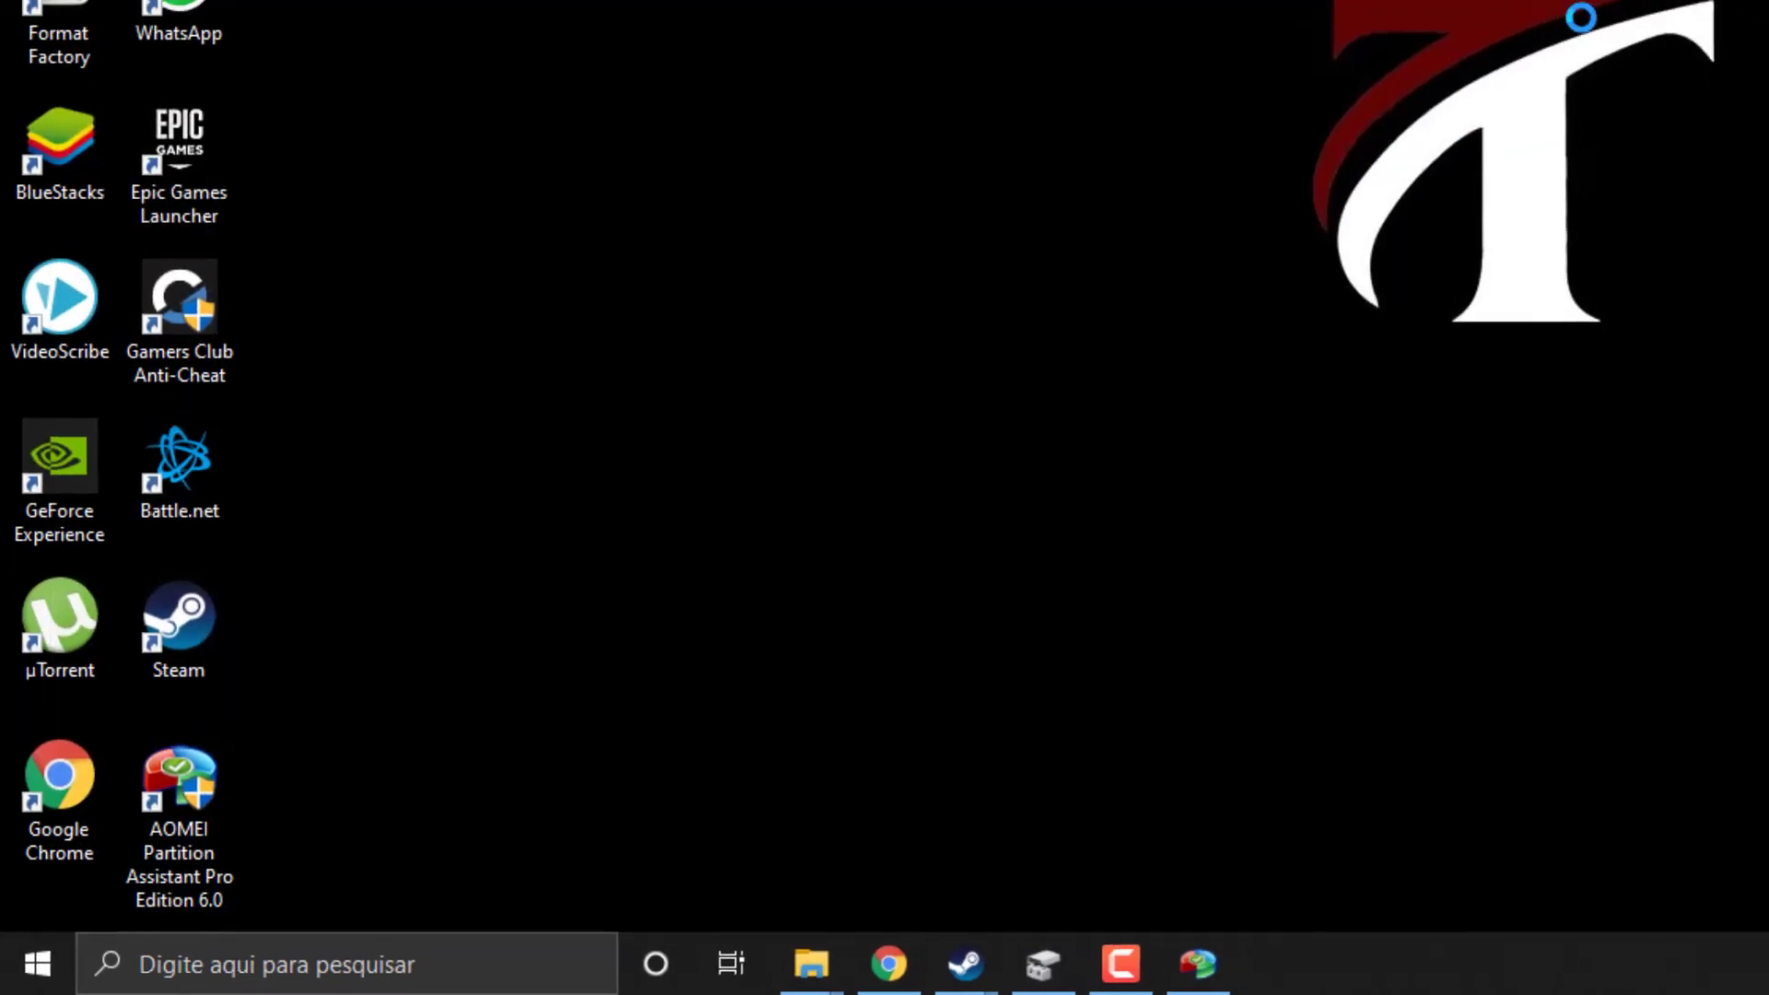
- Refresh the desktop and compare the disks in AOMEI Partition Assistant with the drives listed in This PC
right_click(998, 285)
click(1060, 357)
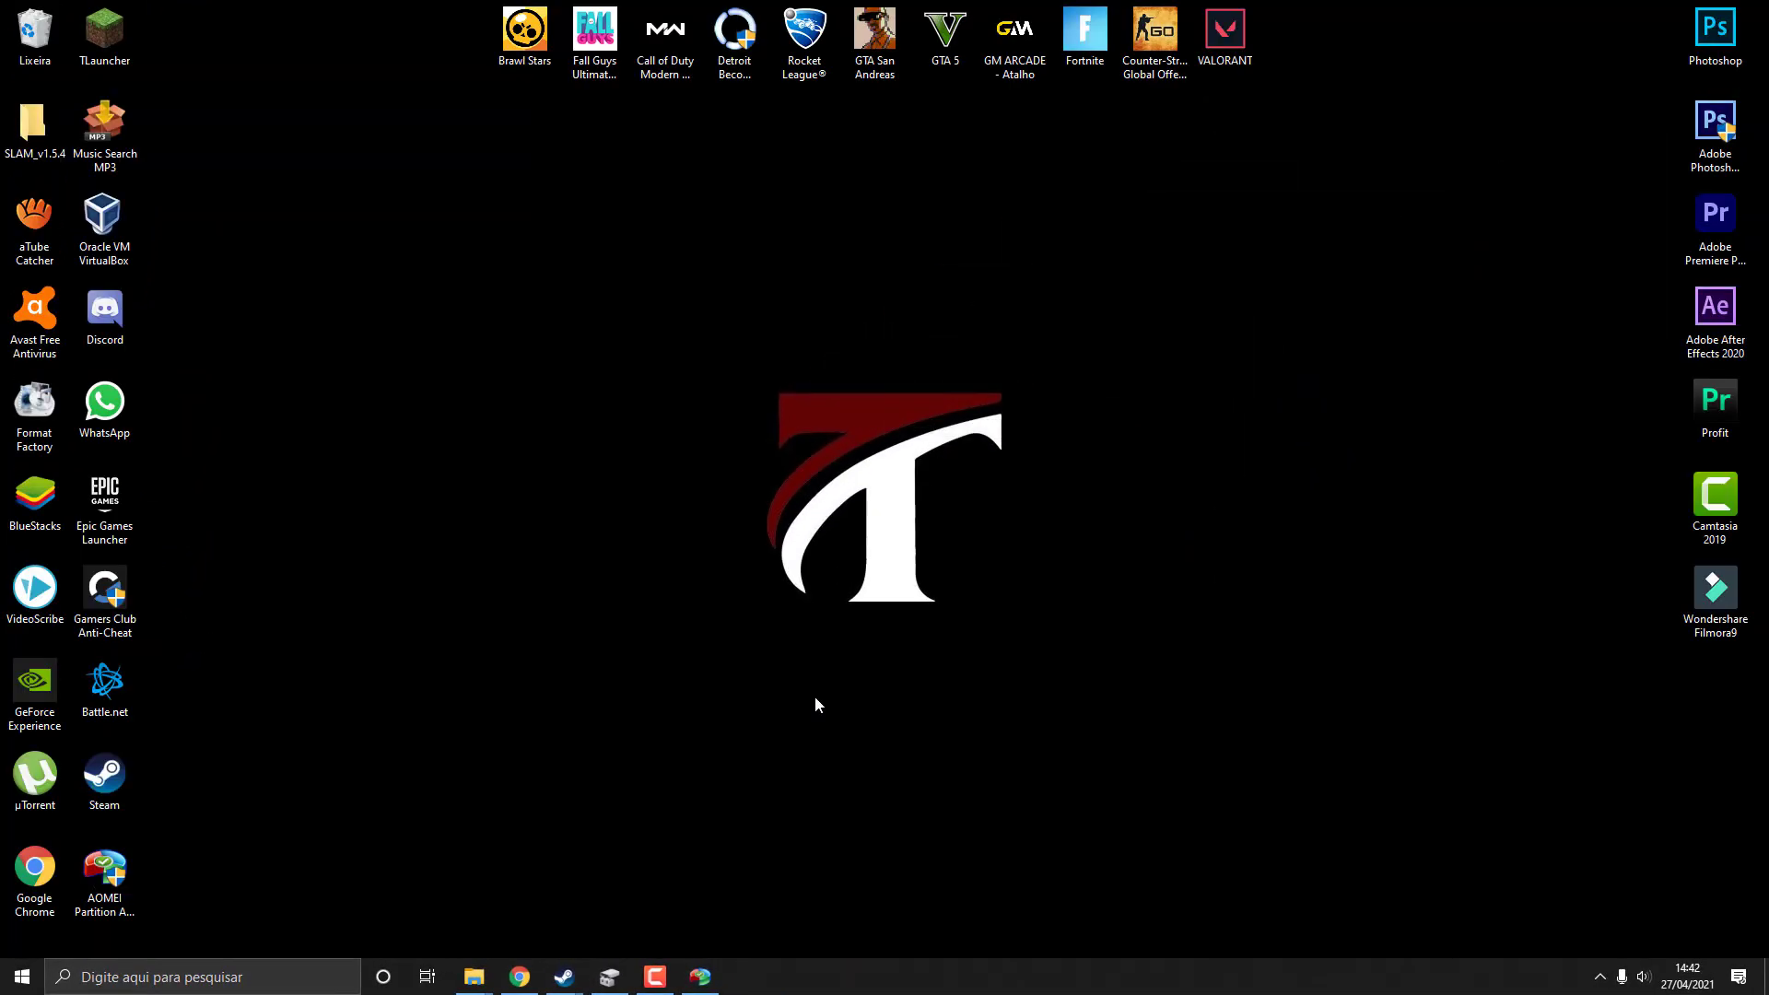
click(700, 975)
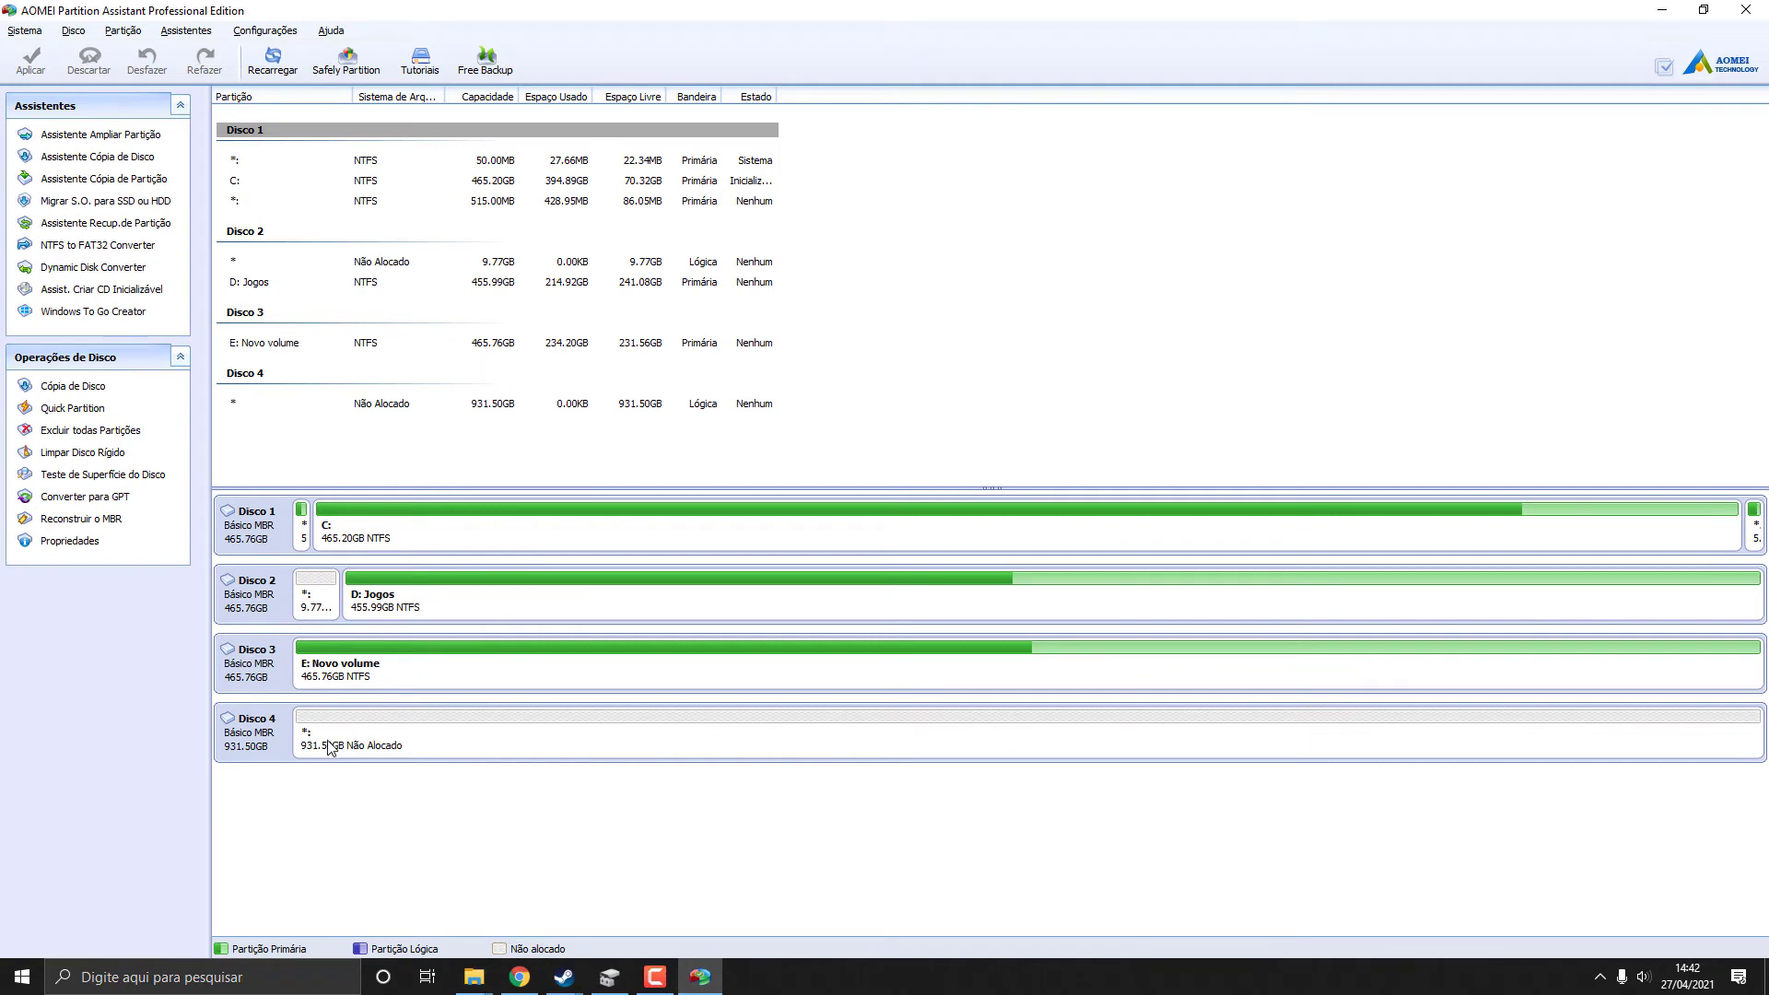
click(471, 984)
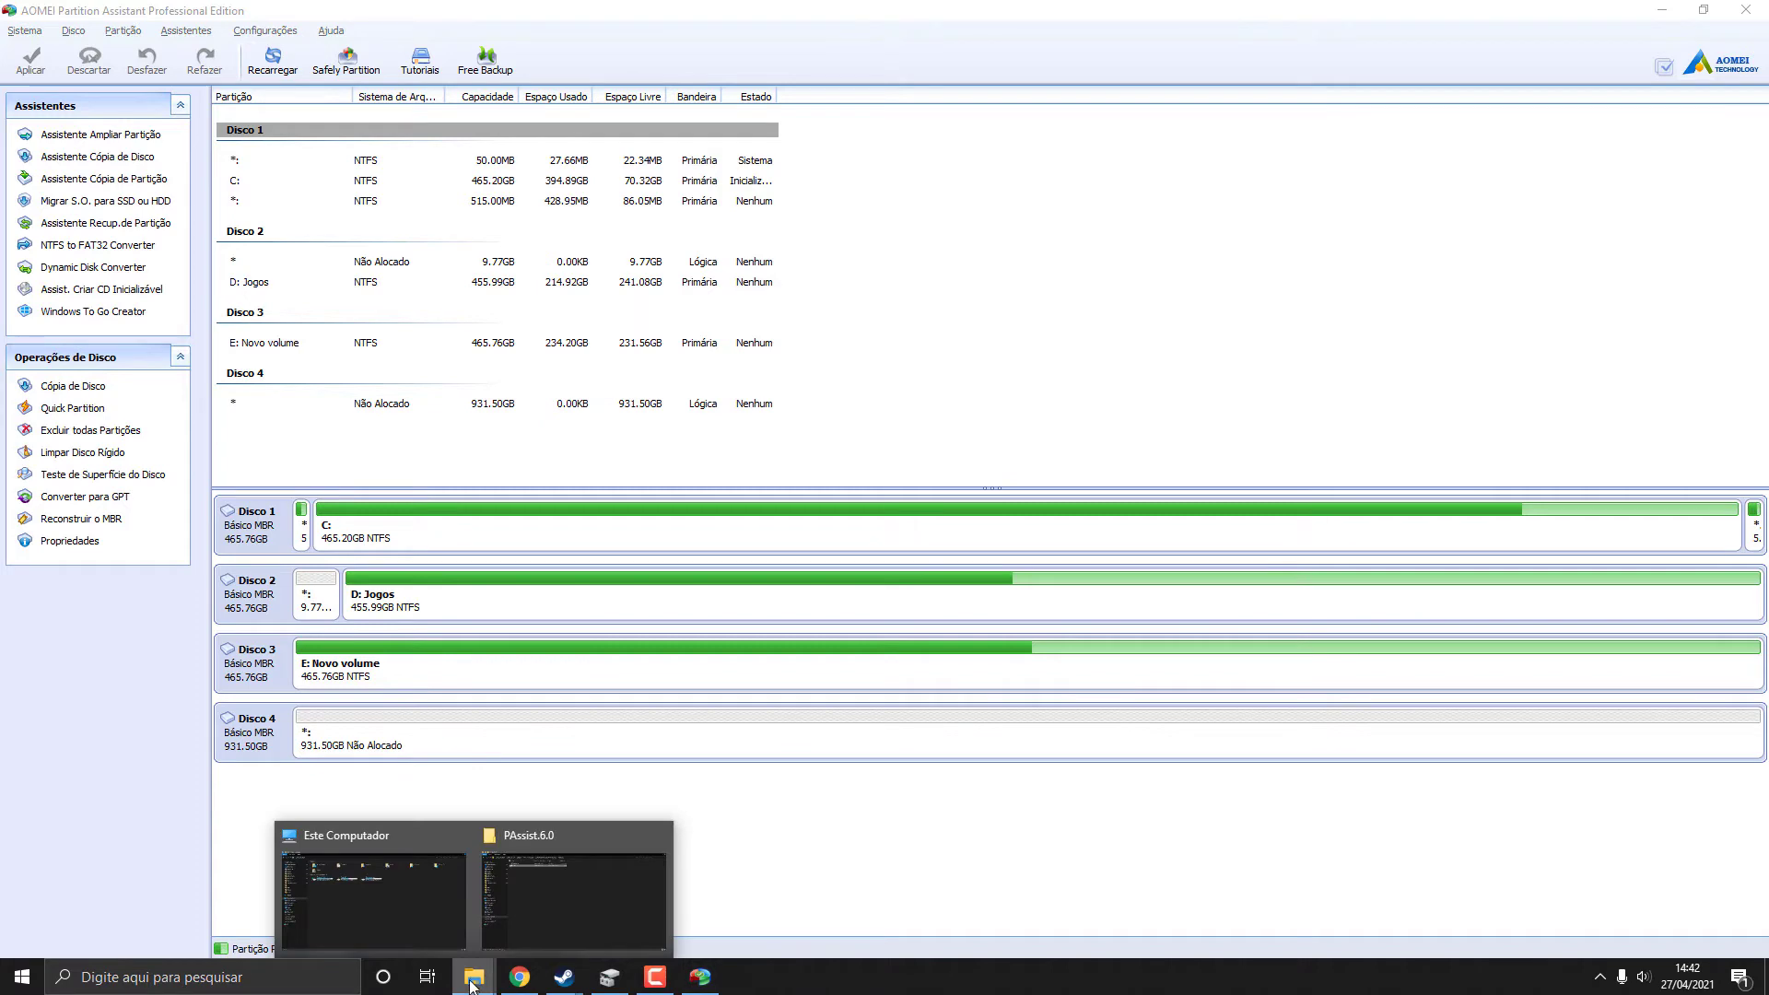
click(395, 868)
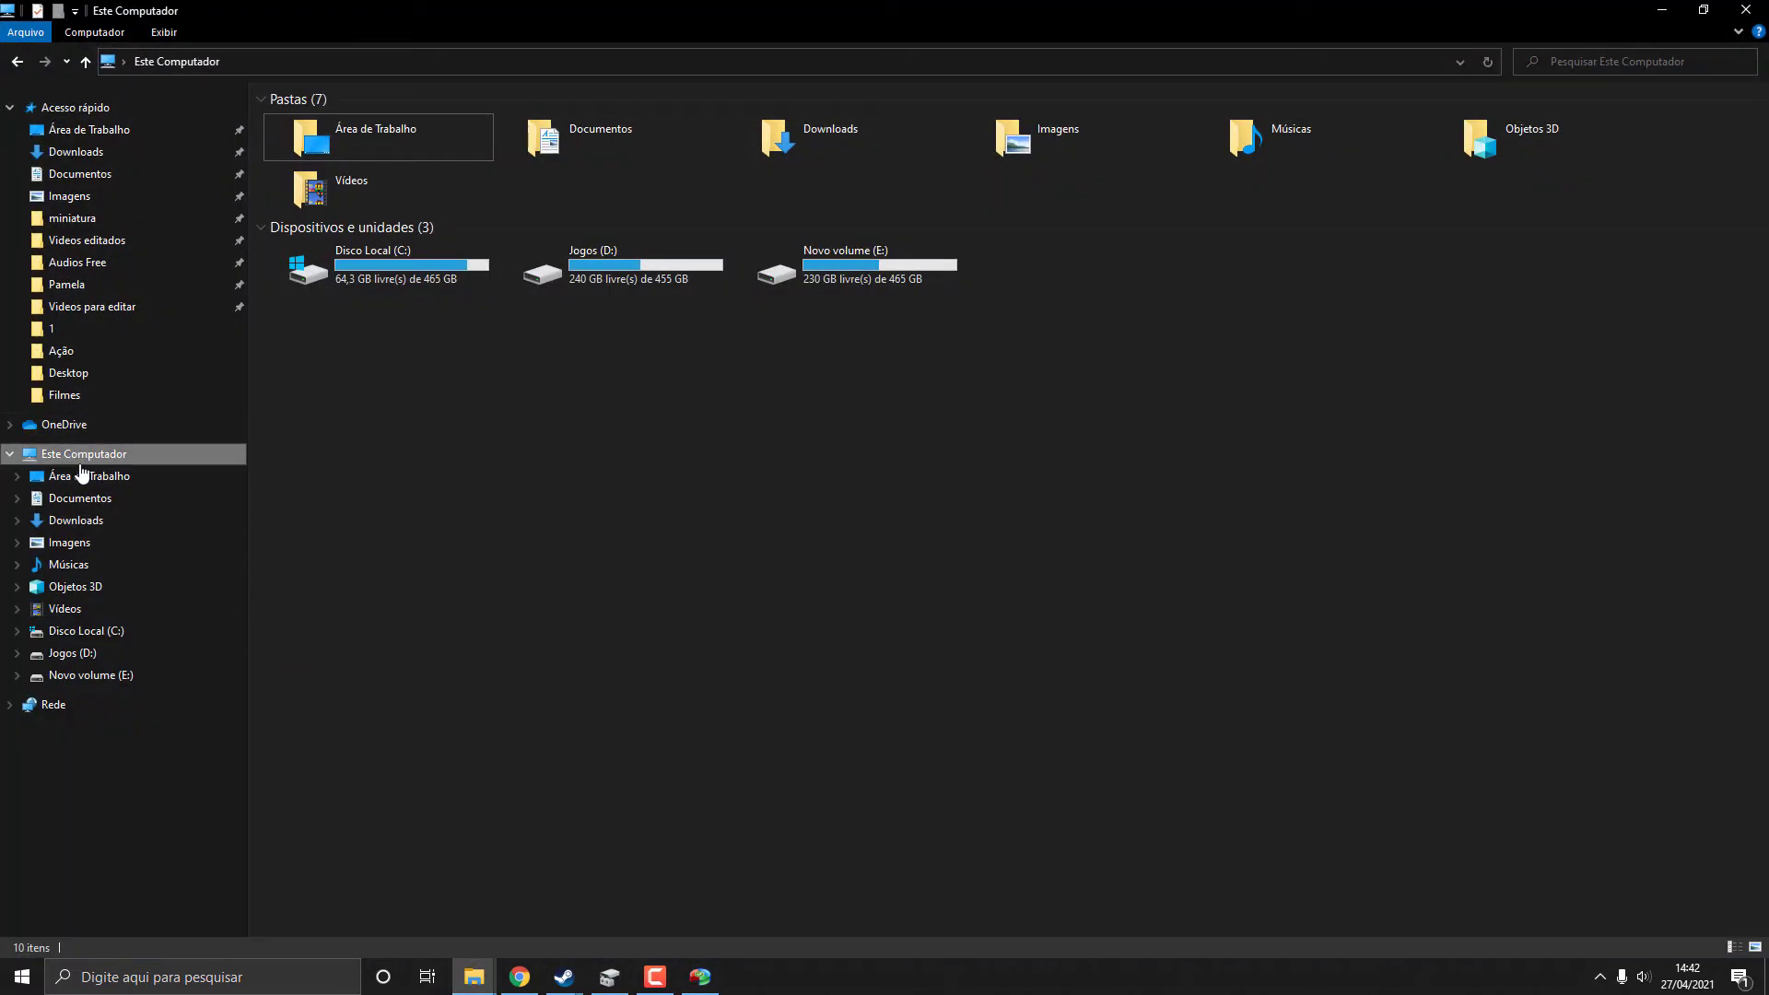
click(700, 976)
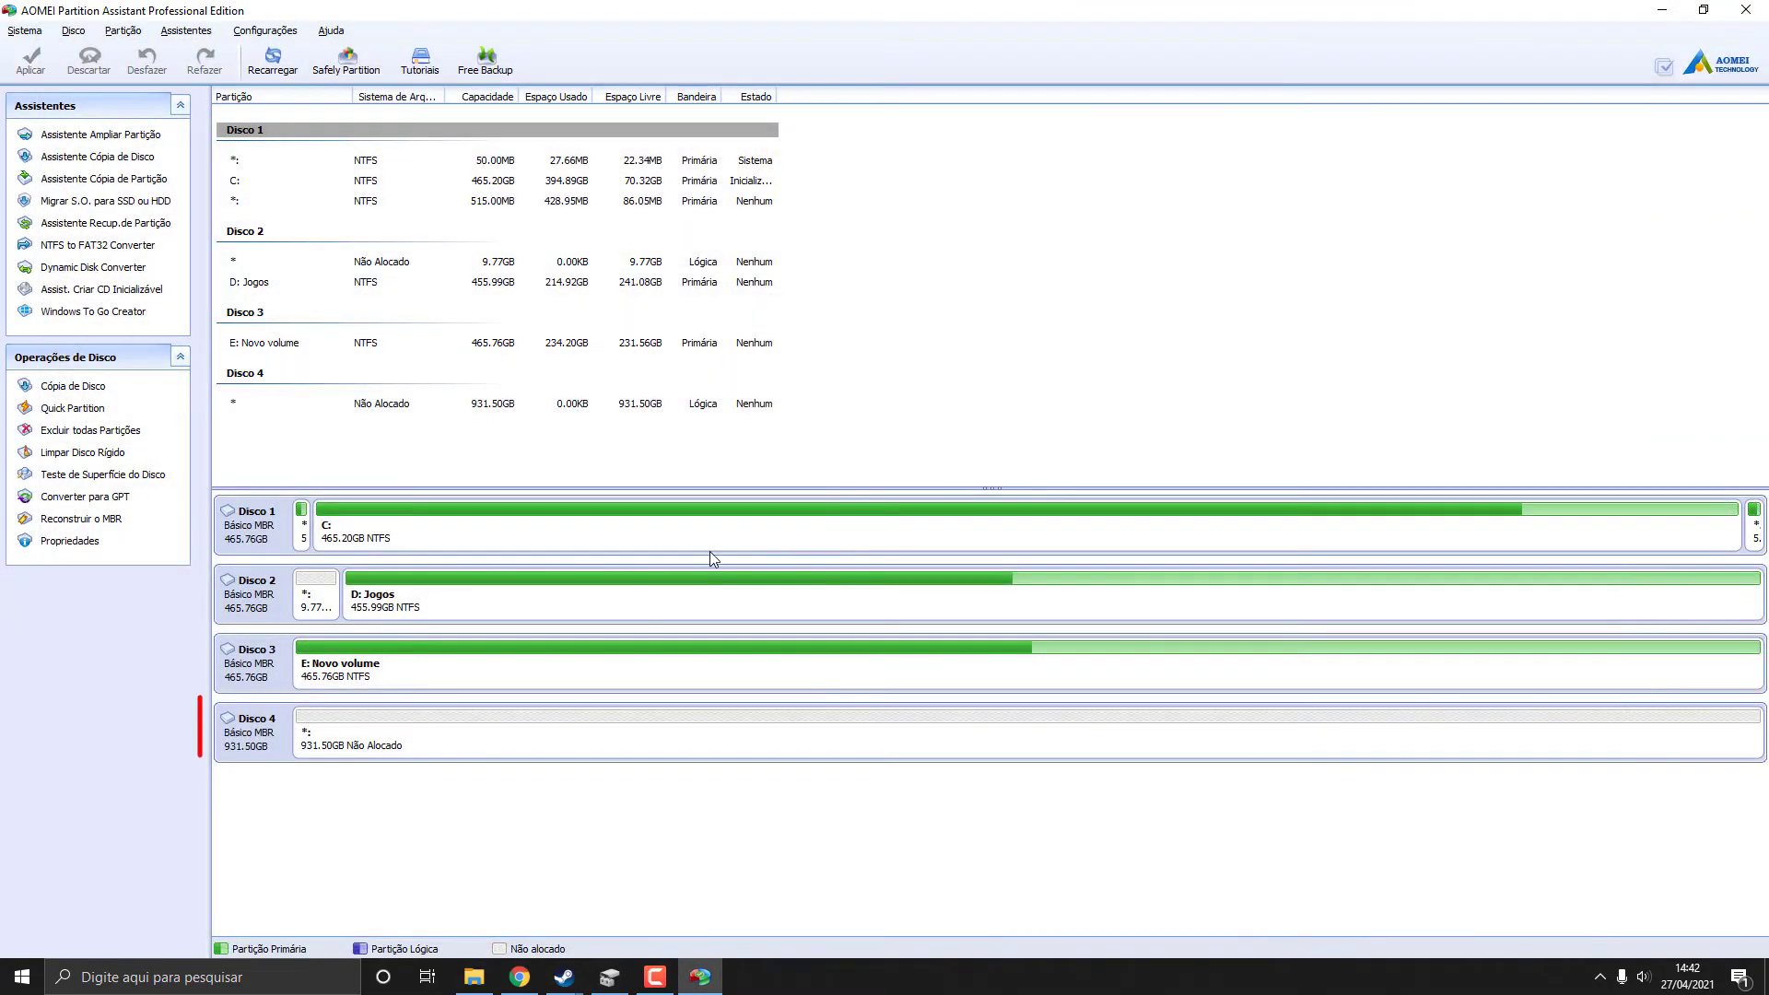
- Search Disco 4 (Samsung M3 Portable) for lost partitions with the partition recovery wizard, Assistente Recup.de Partição
click(253, 737)
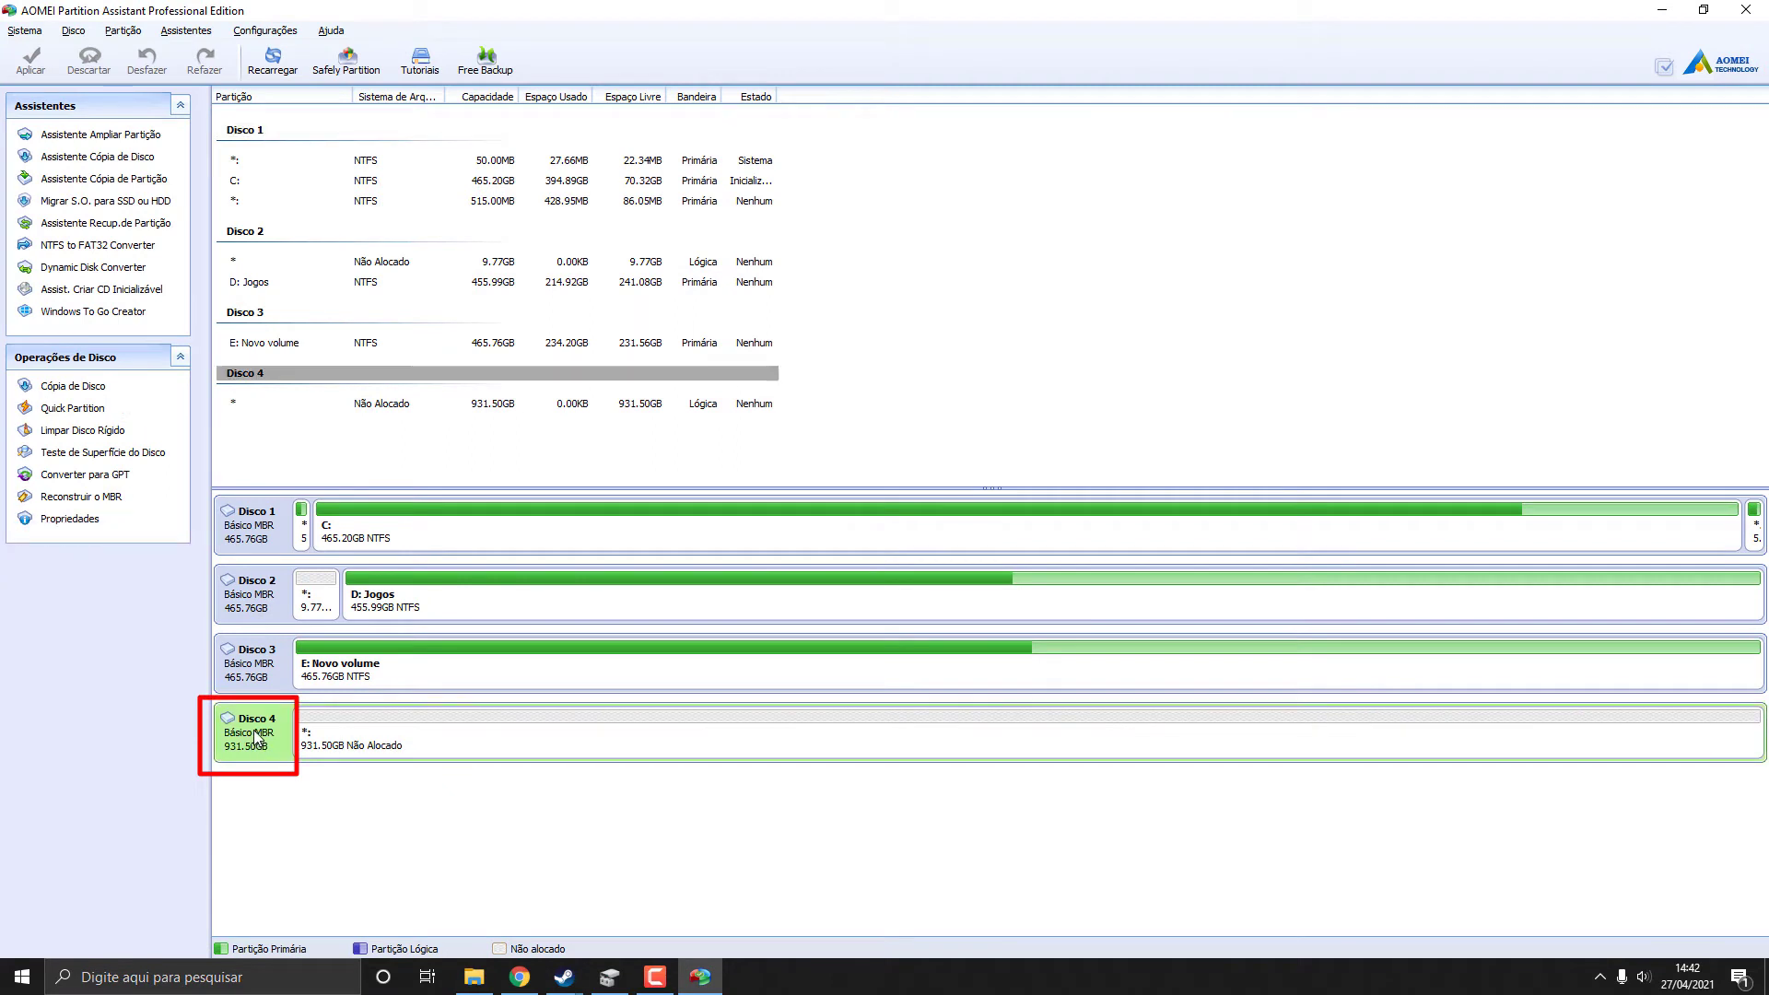
click(415, 749)
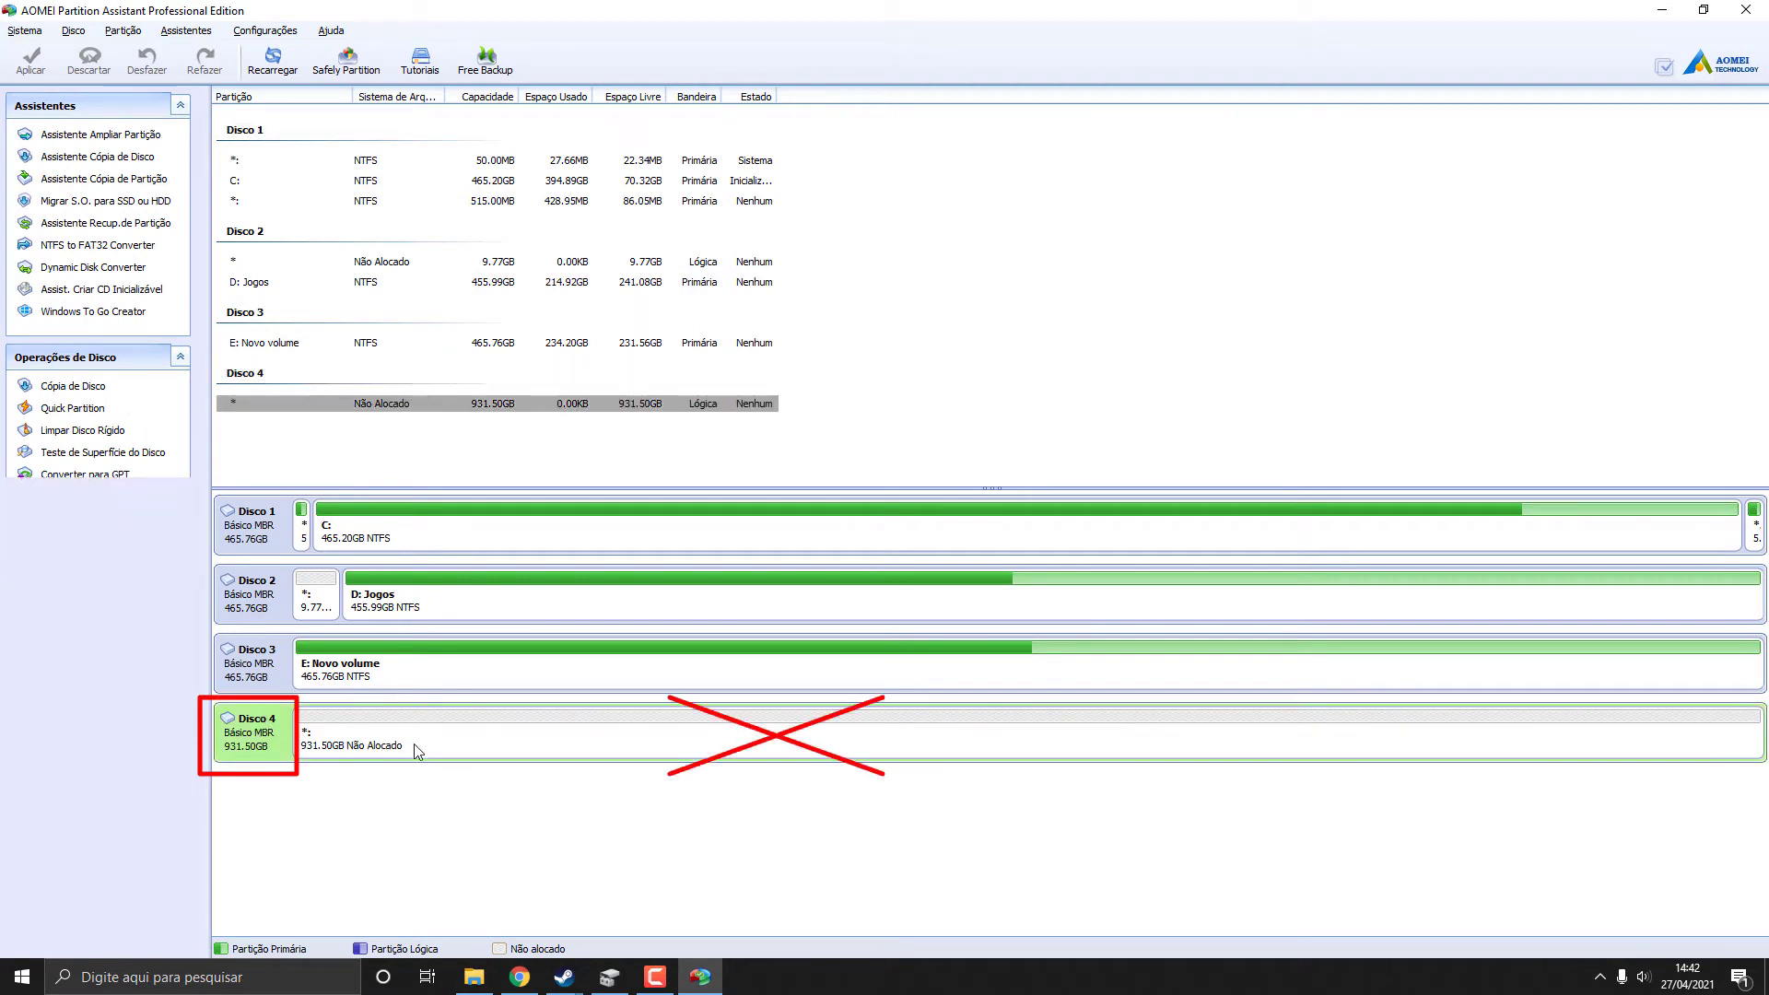
click(248, 754)
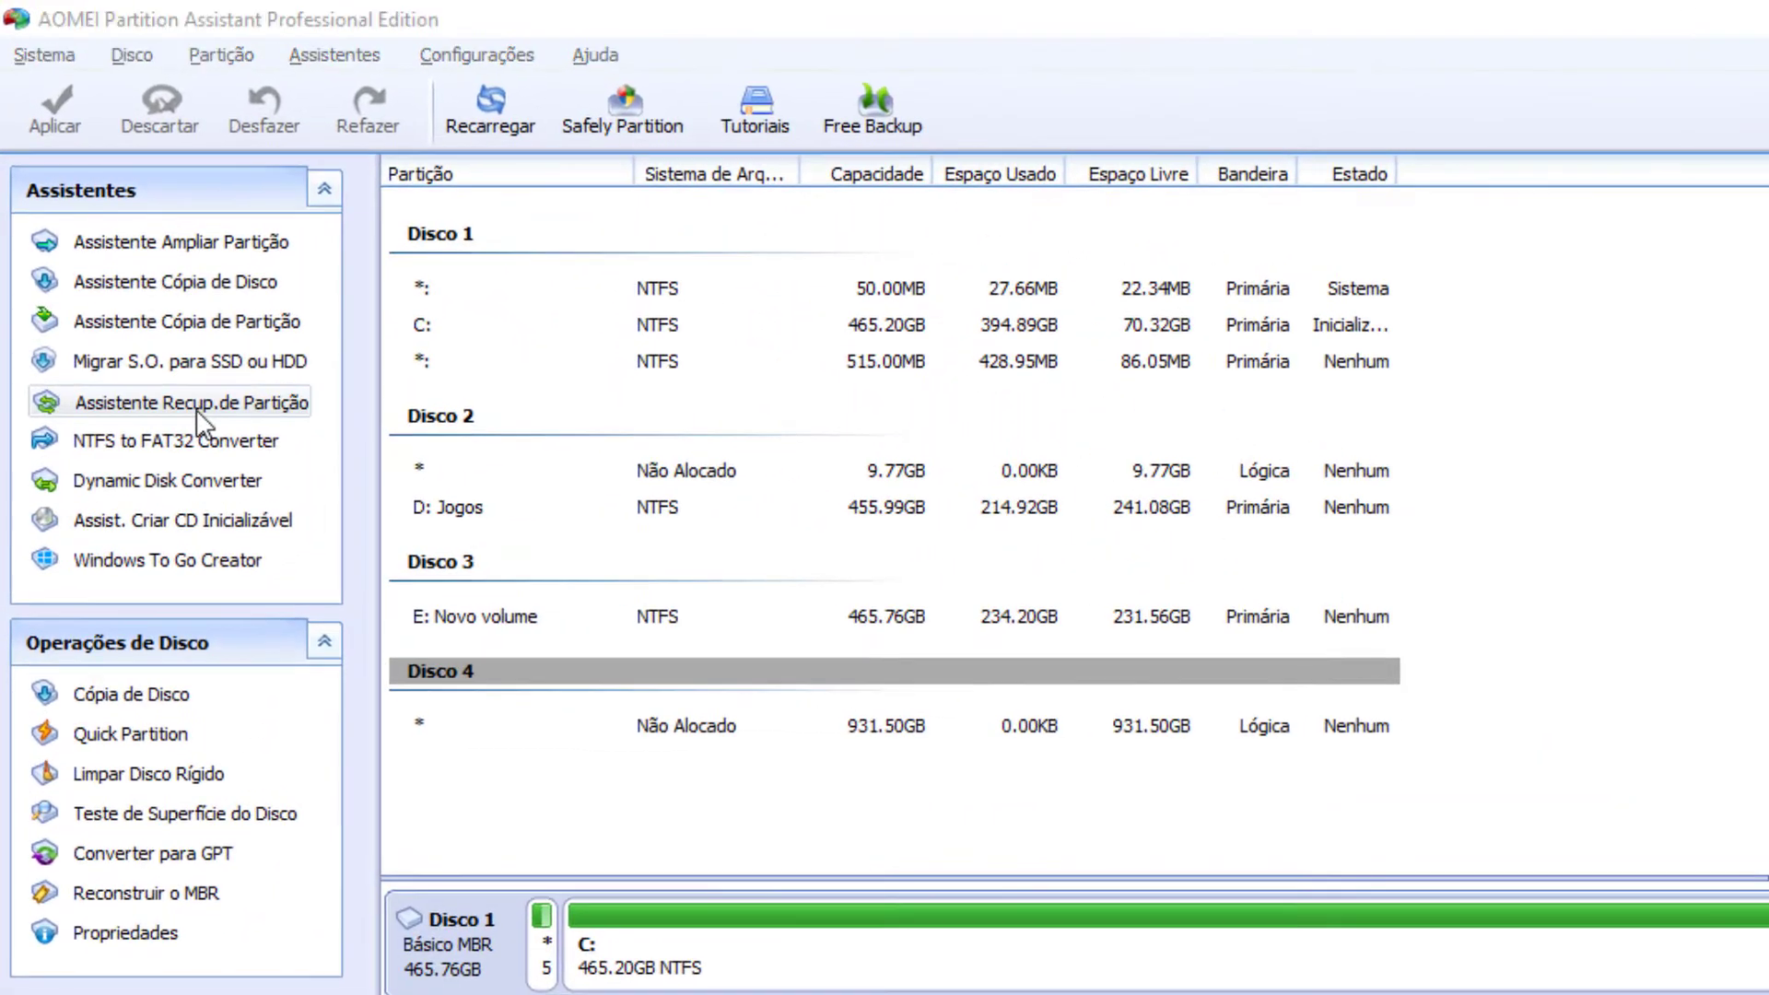
click(197, 411)
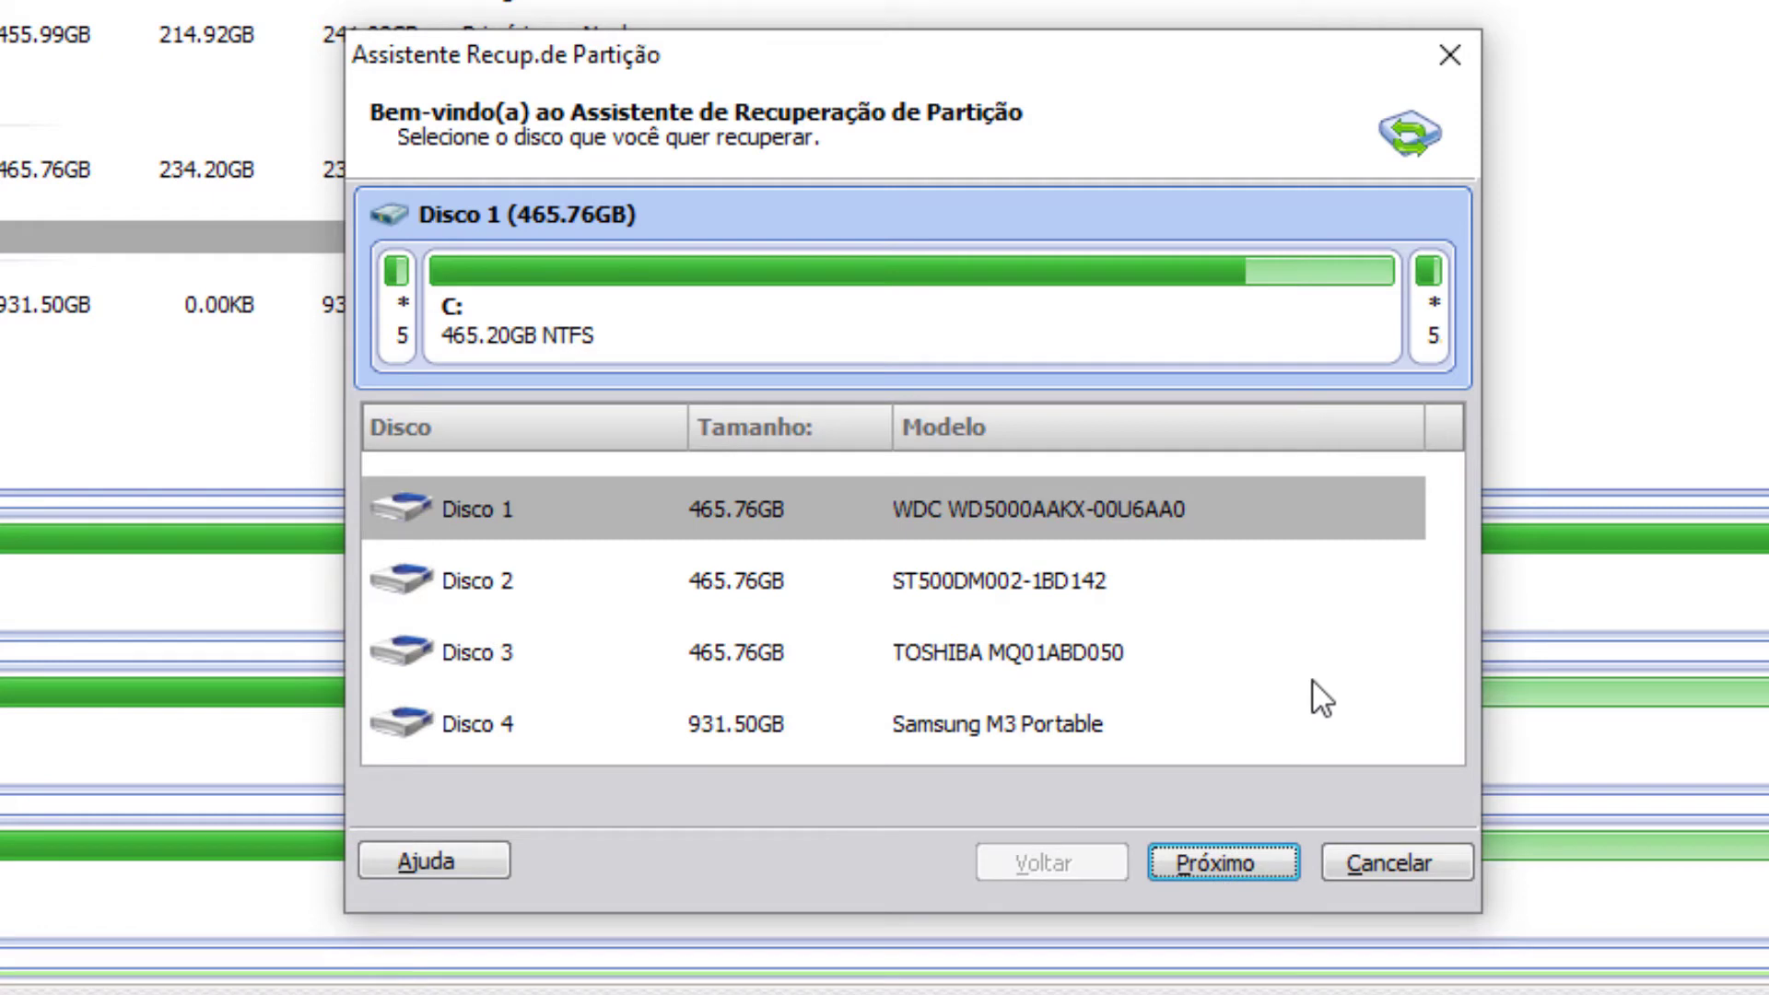
click(1174, 722)
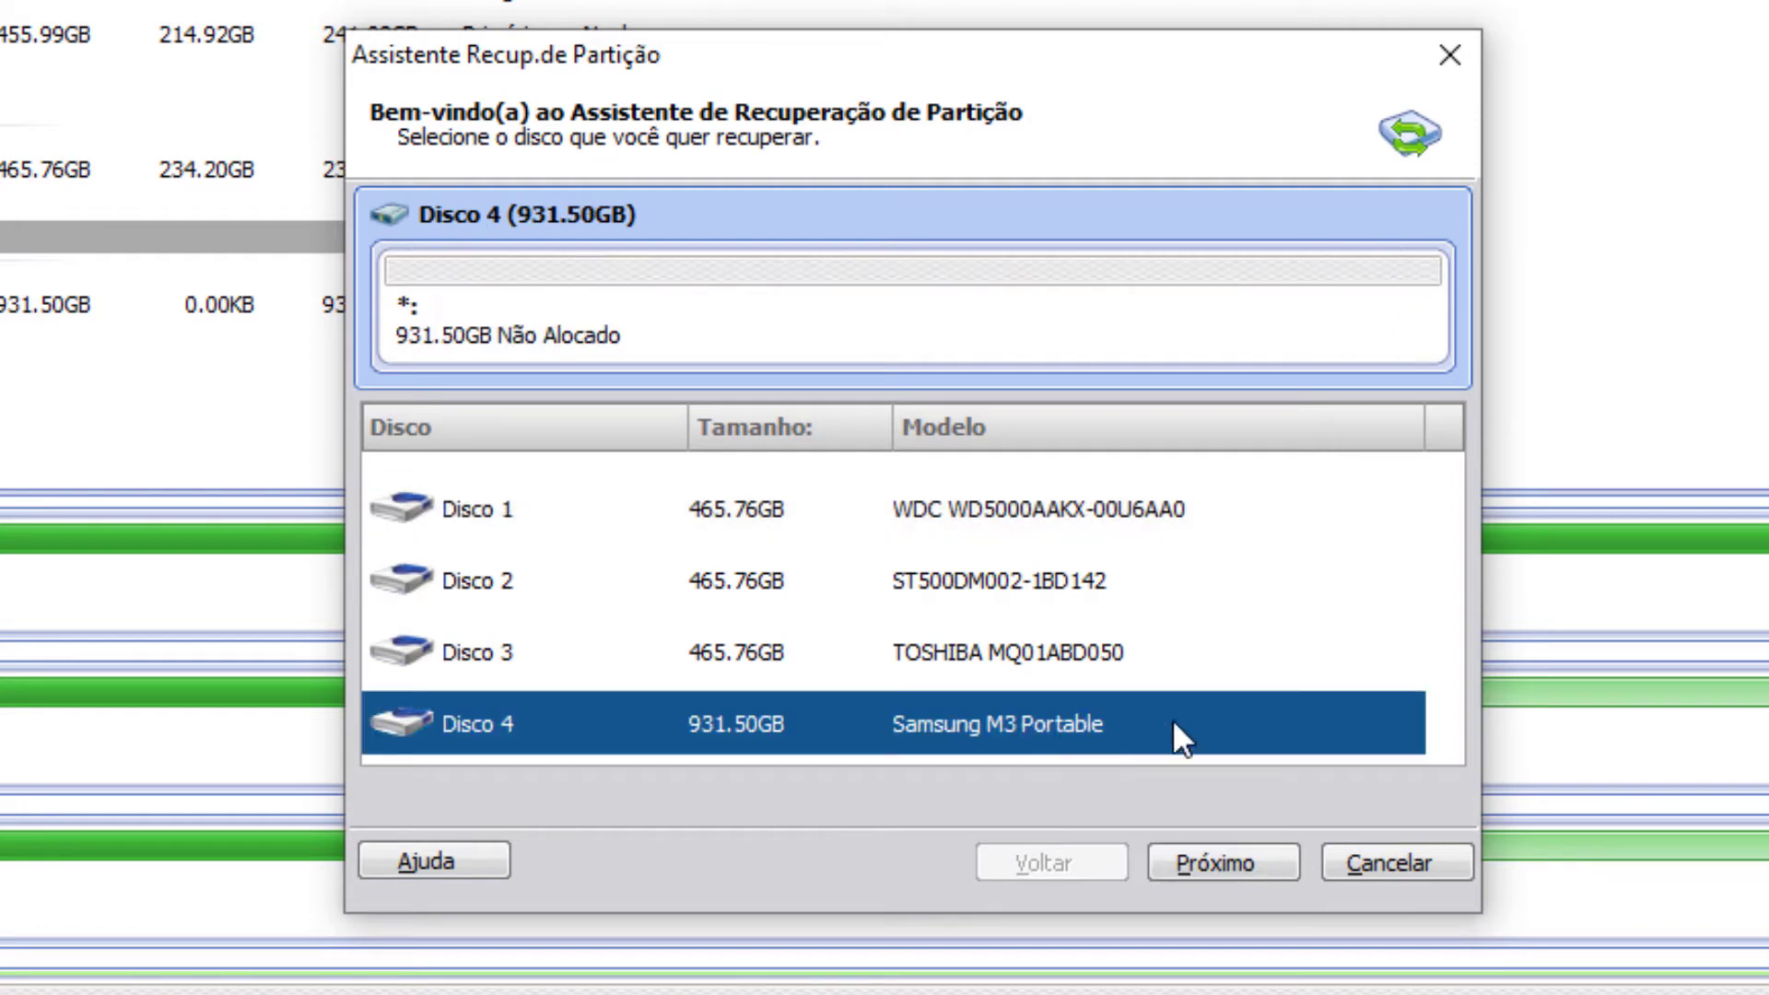
click(1241, 866)
click(1213, 861)
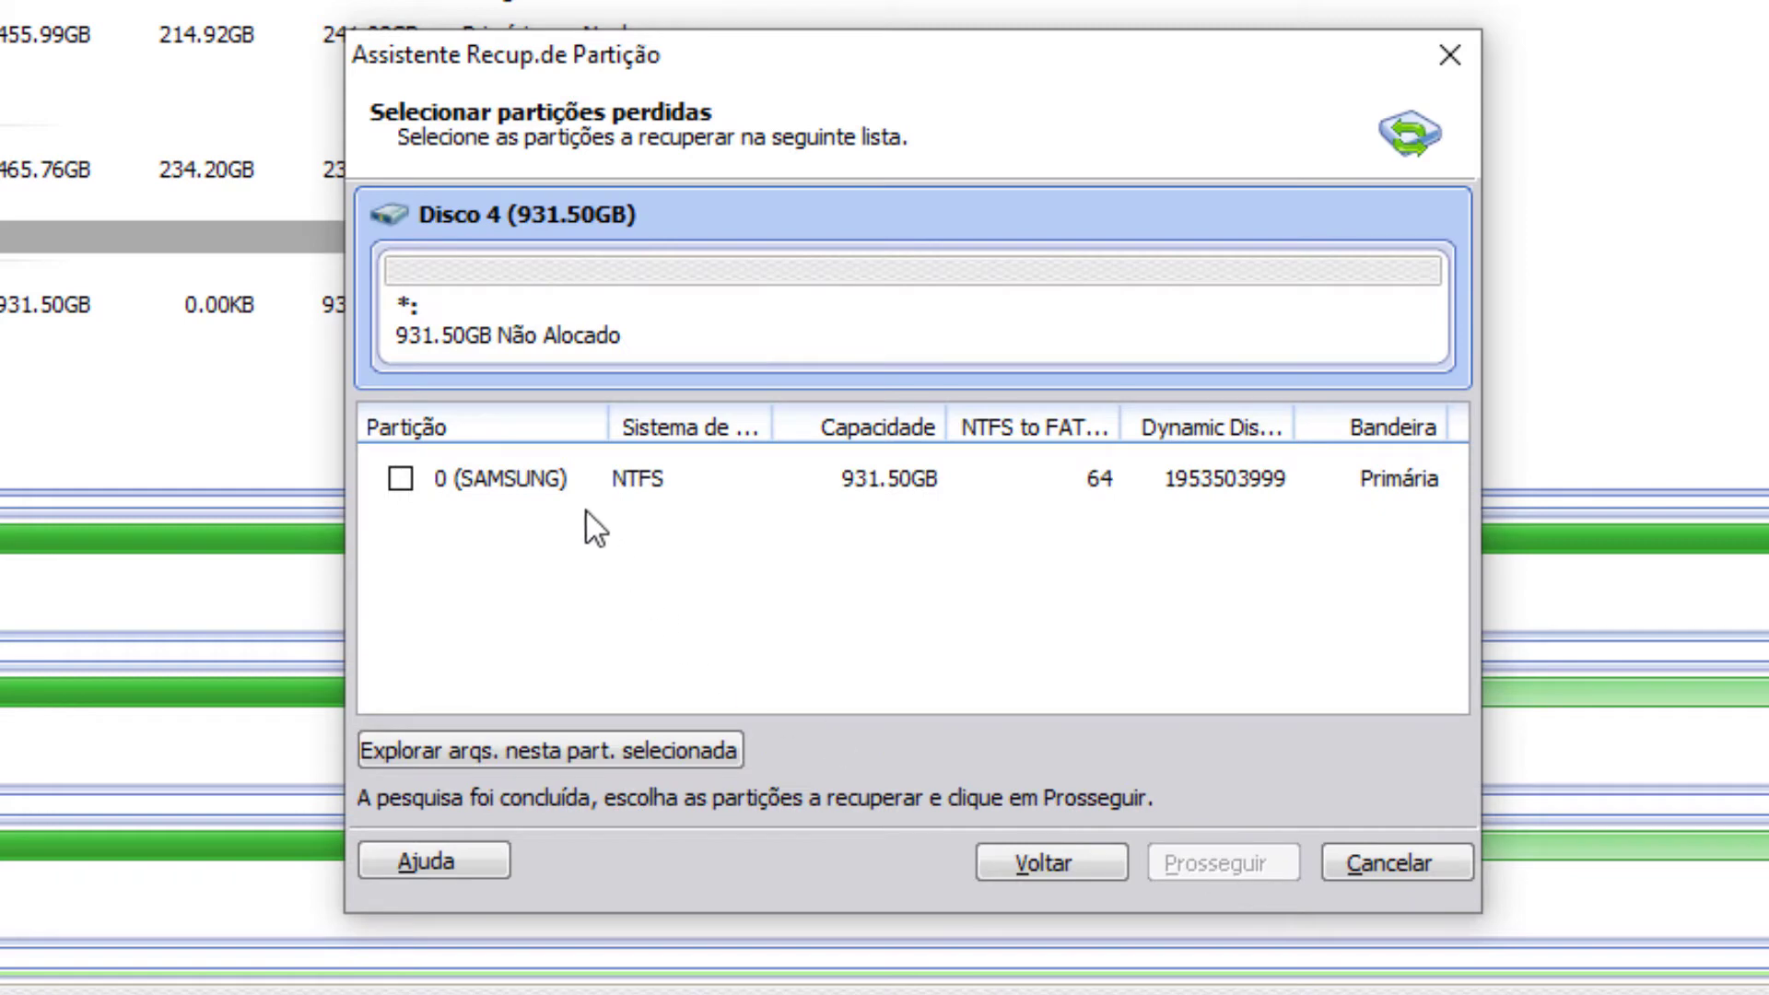
- Recover the lost 931.50GB NTFS partition SAMSUNG on Disco 4 and complete the recovery wizard
click(468, 479)
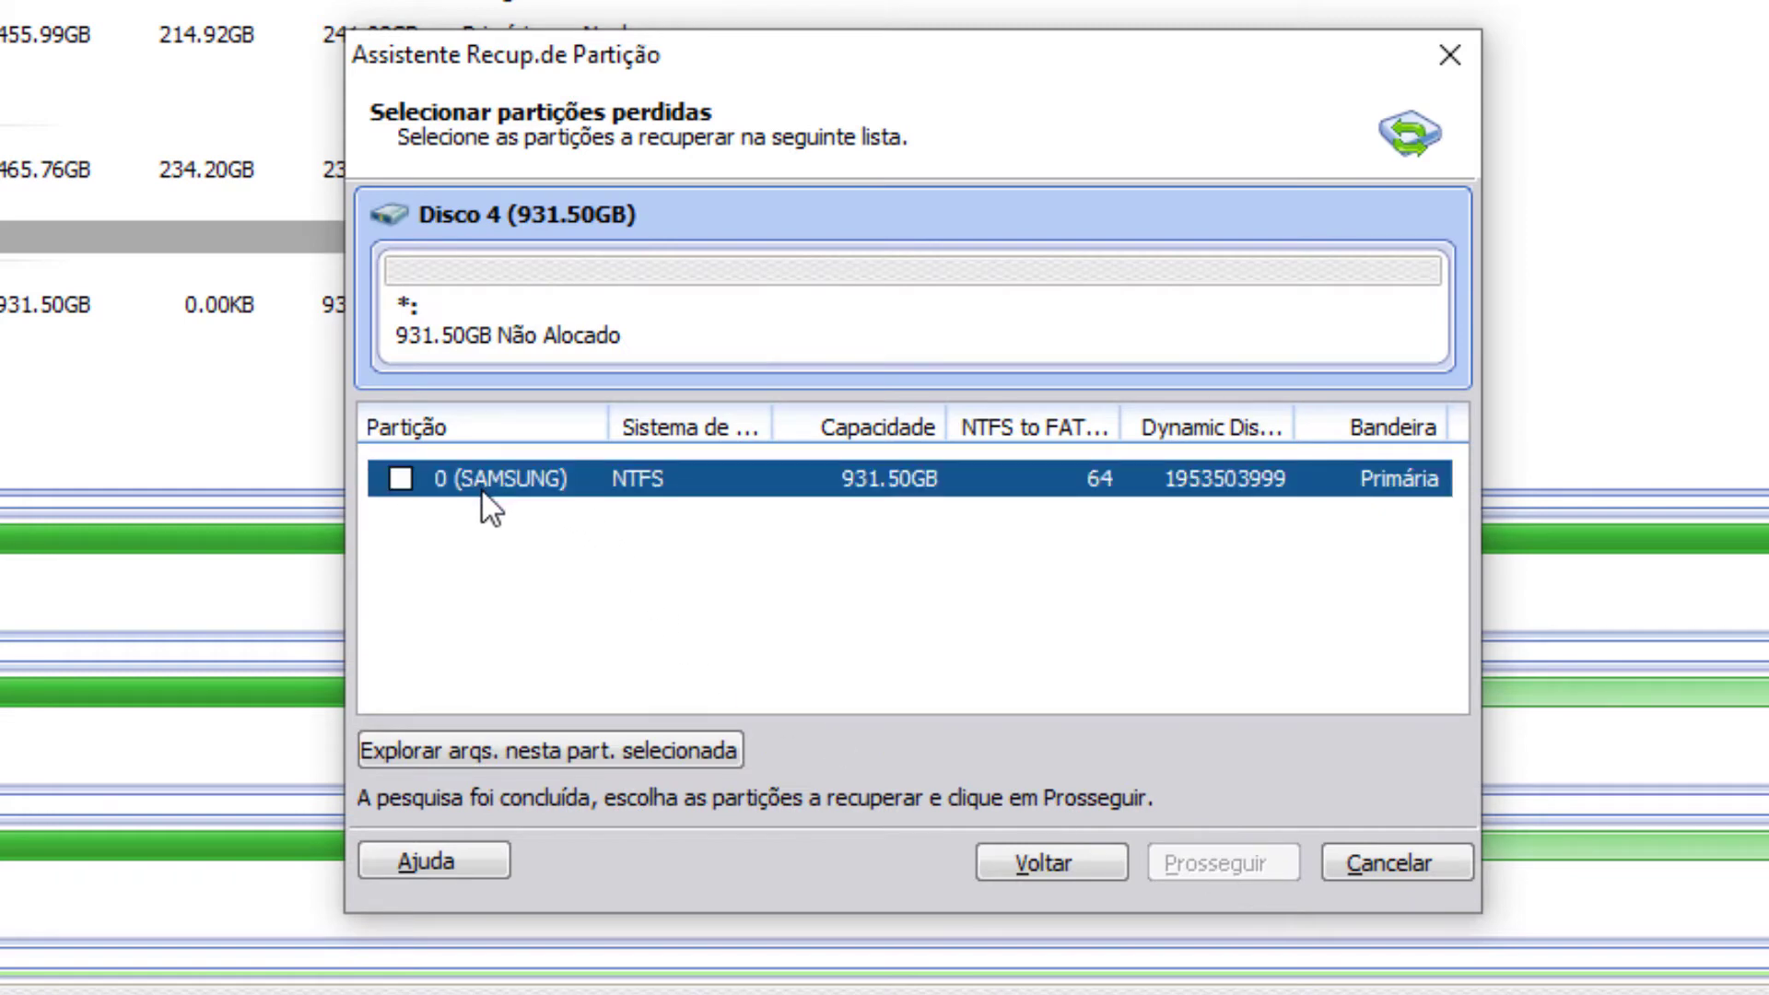
click(402, 478)
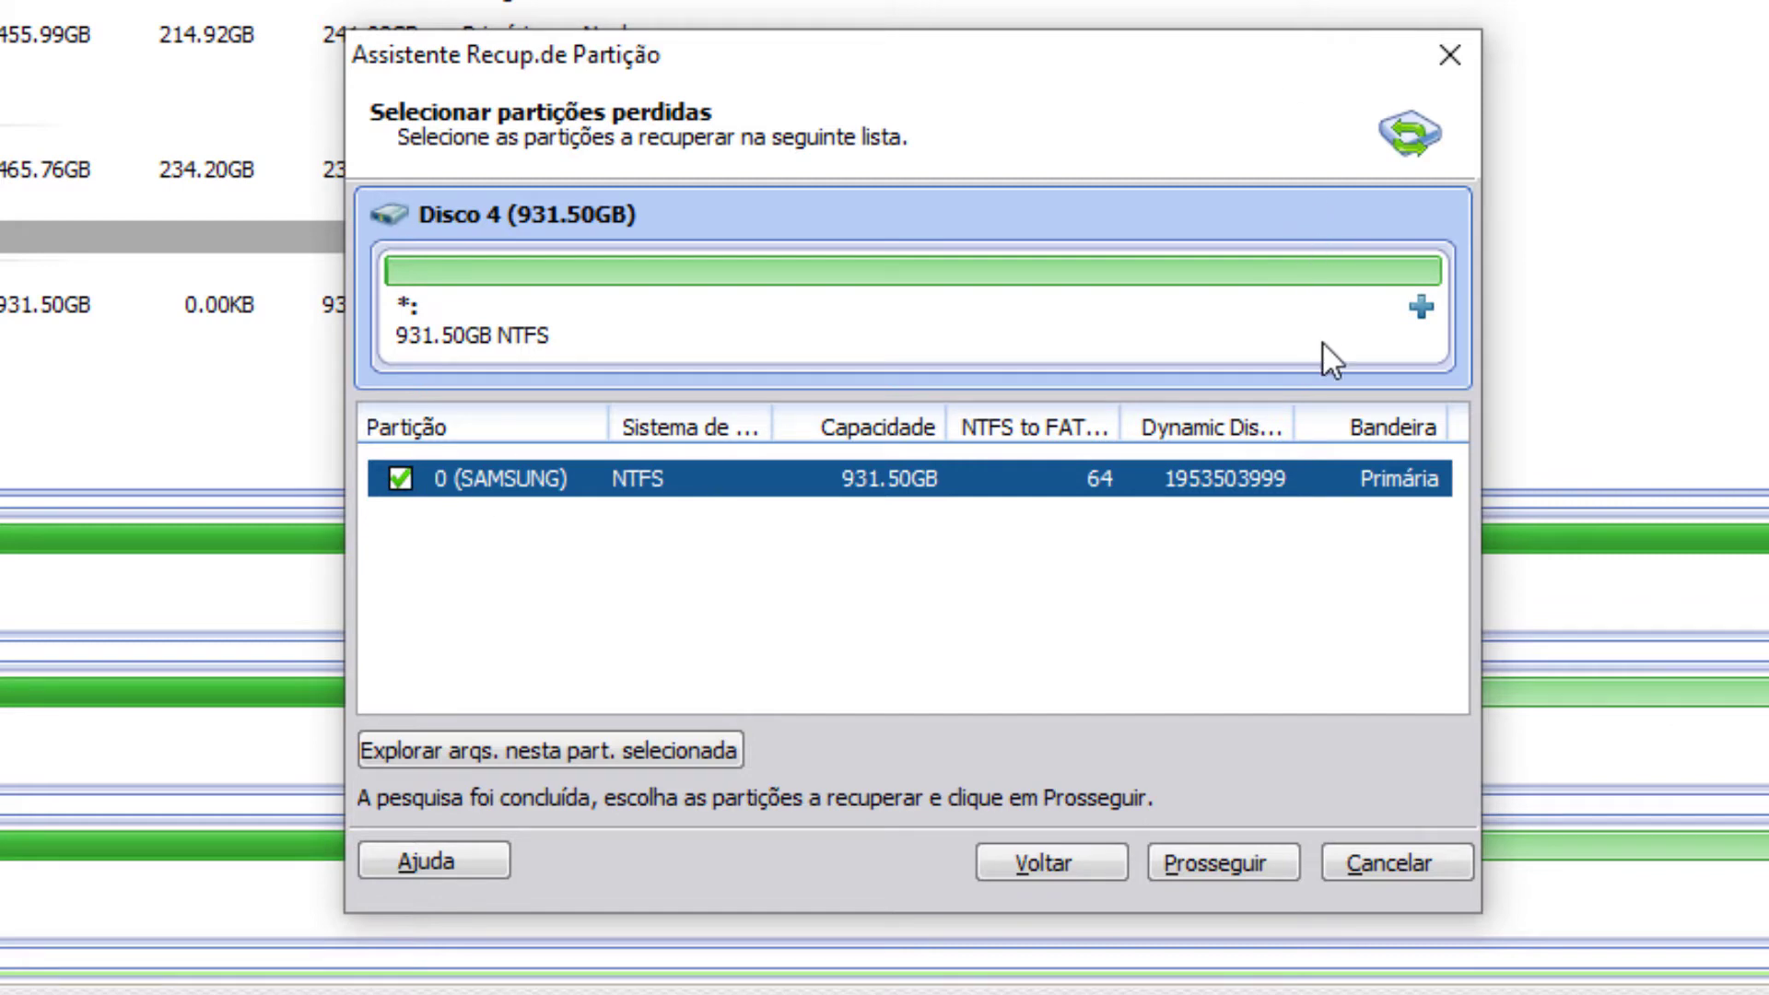
click(1222, 859)
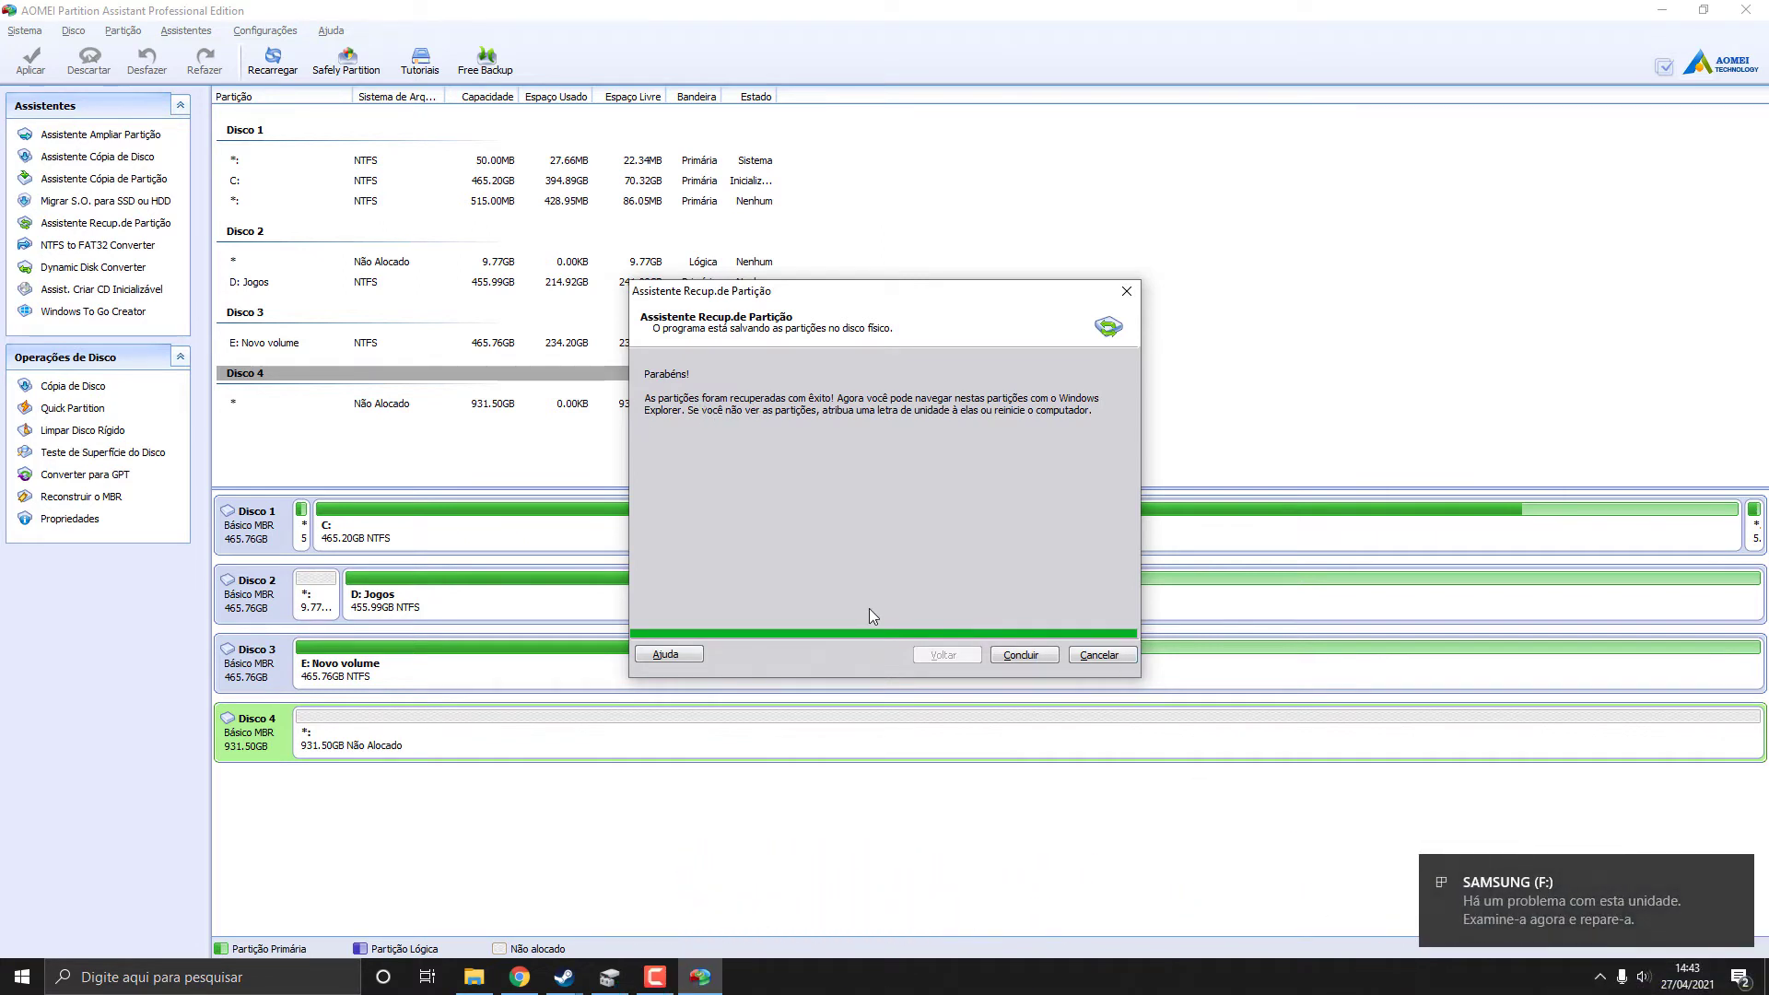
click(1019, 655)
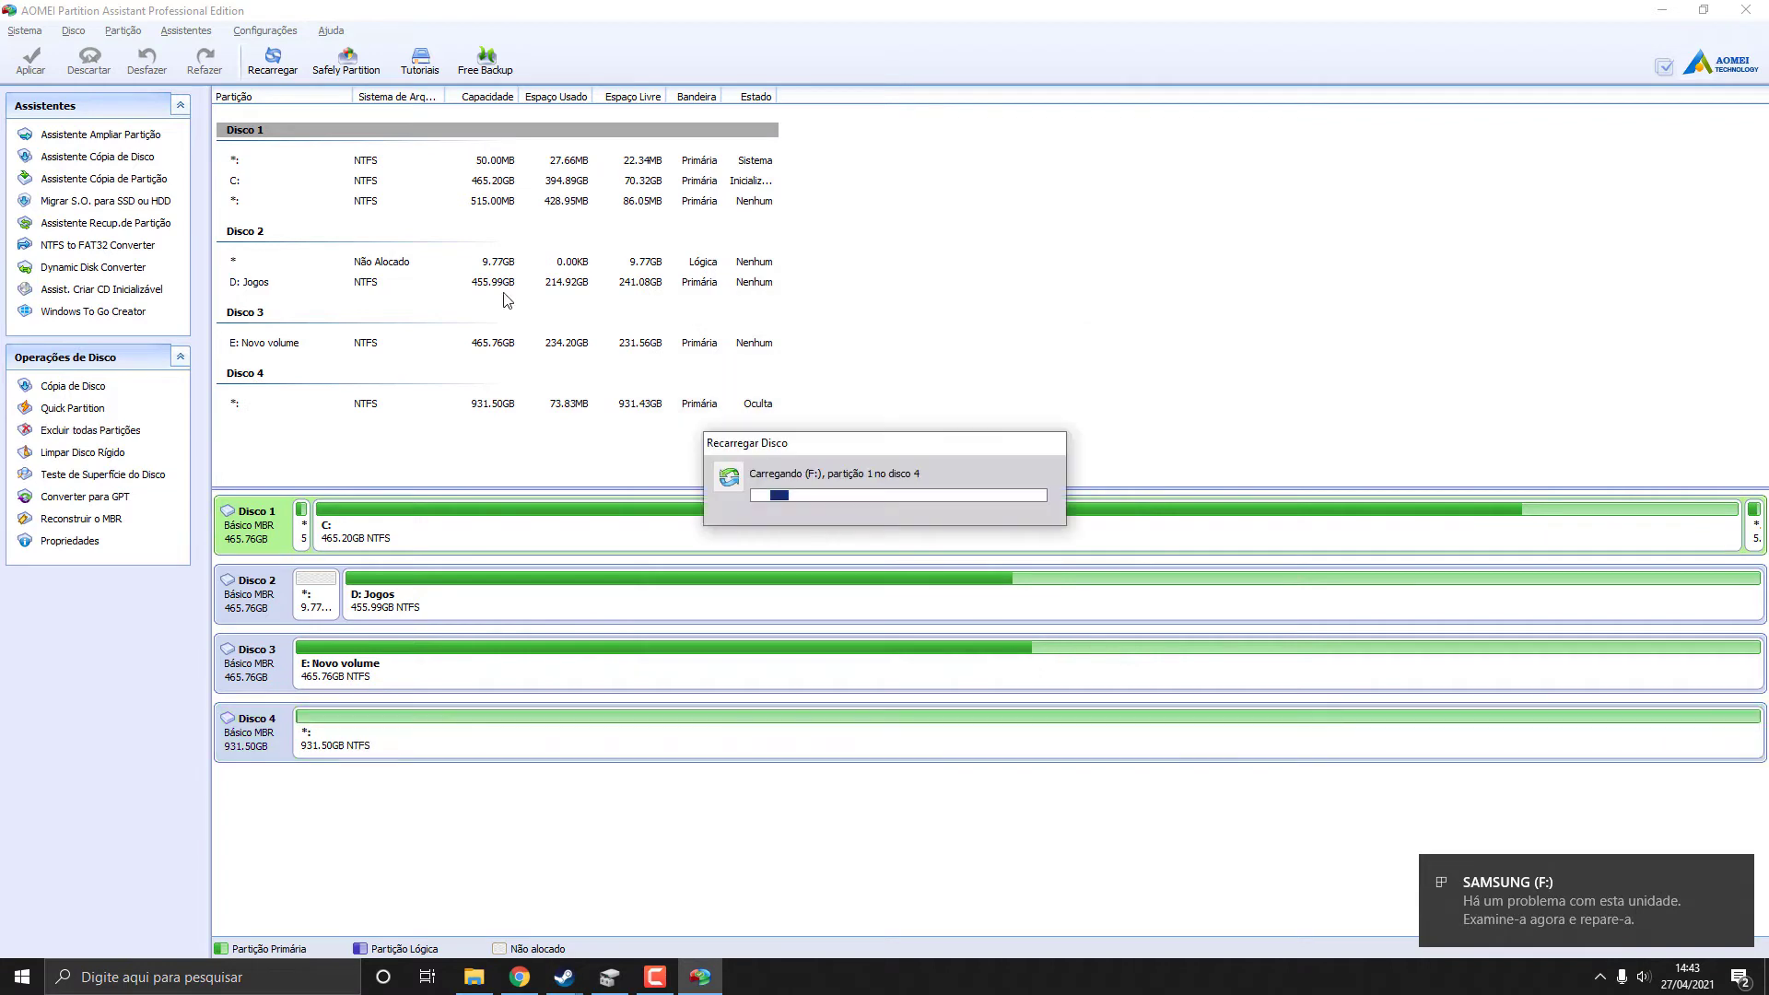
- Switch to File Explorer, view the contents of the SAMSUNG (F:) drive, and return to a refreshed This PC view
click(474, 977)
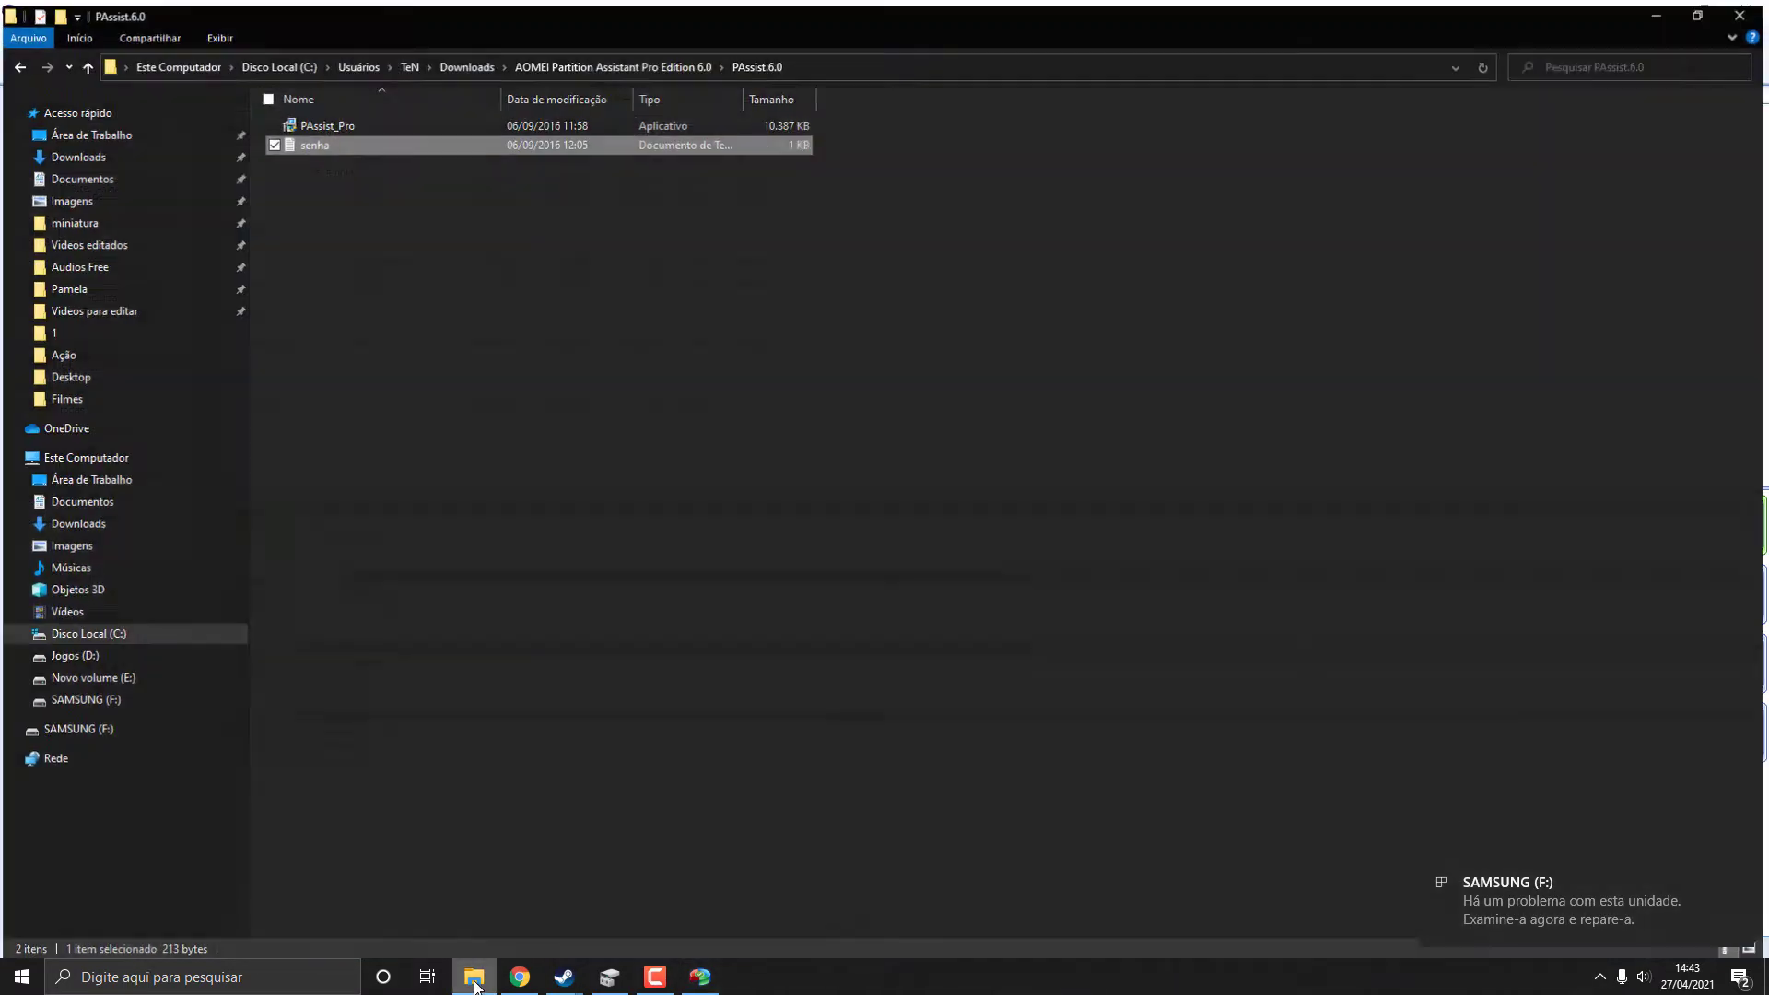
click(109, 457)
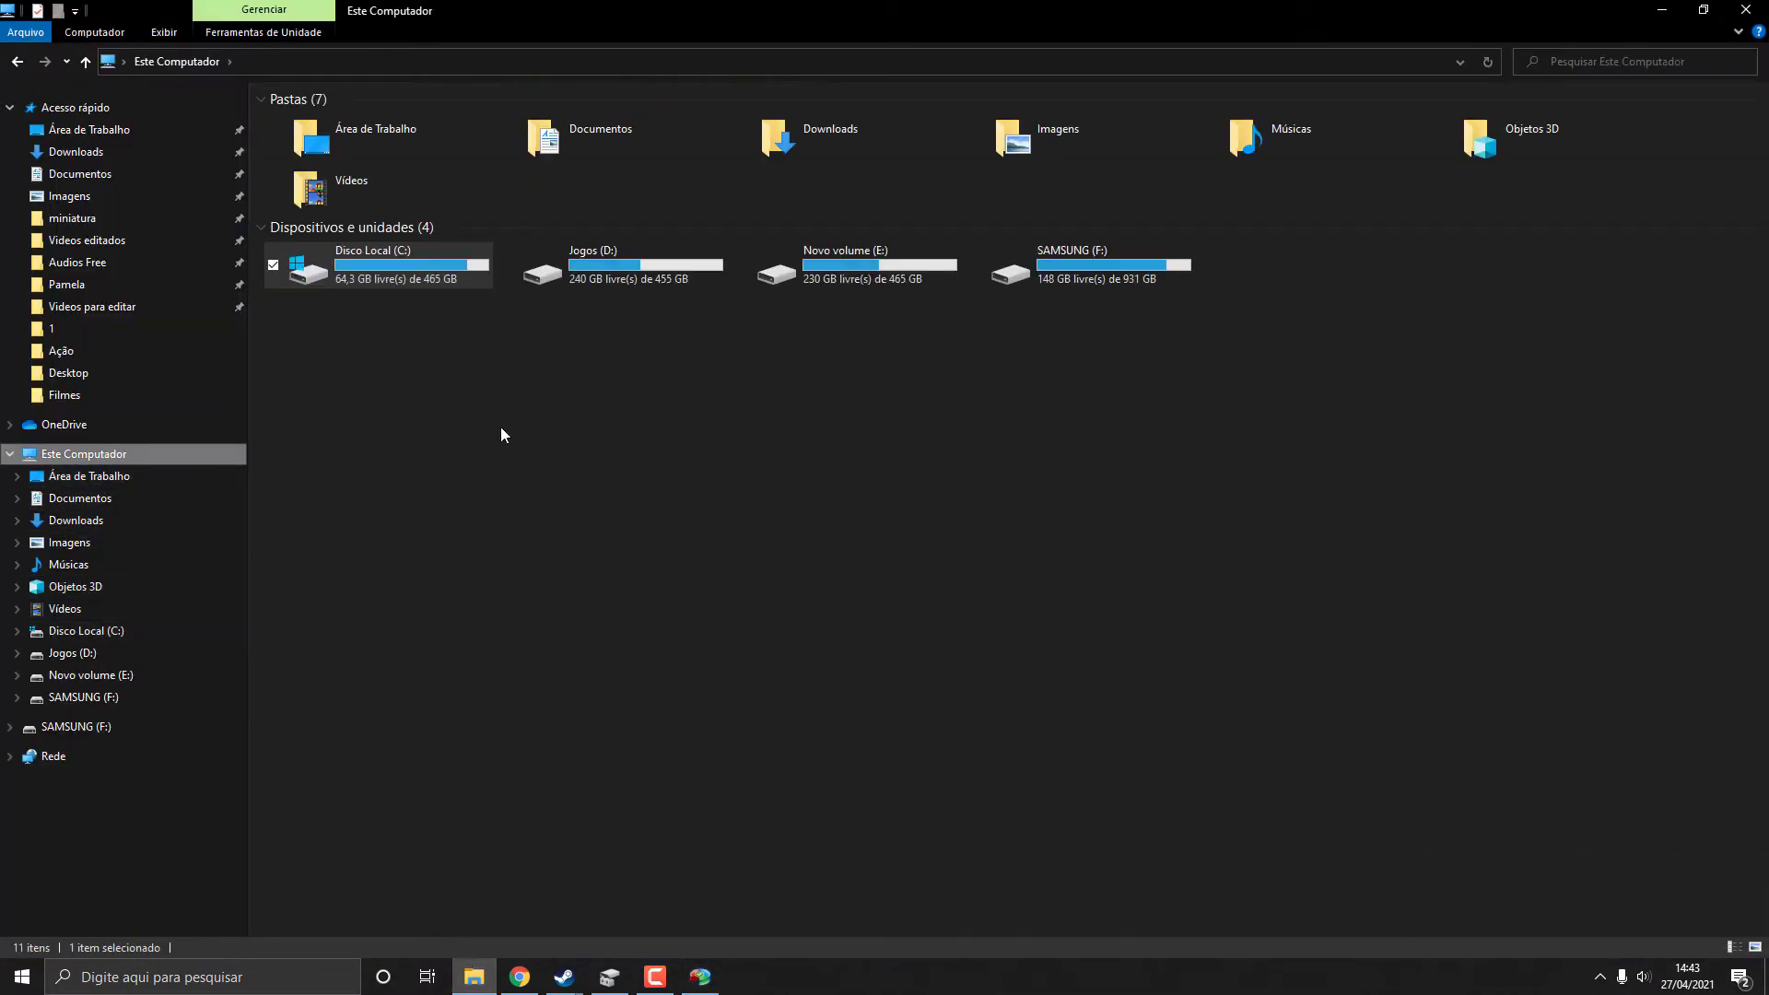
double_click(1098, 269)
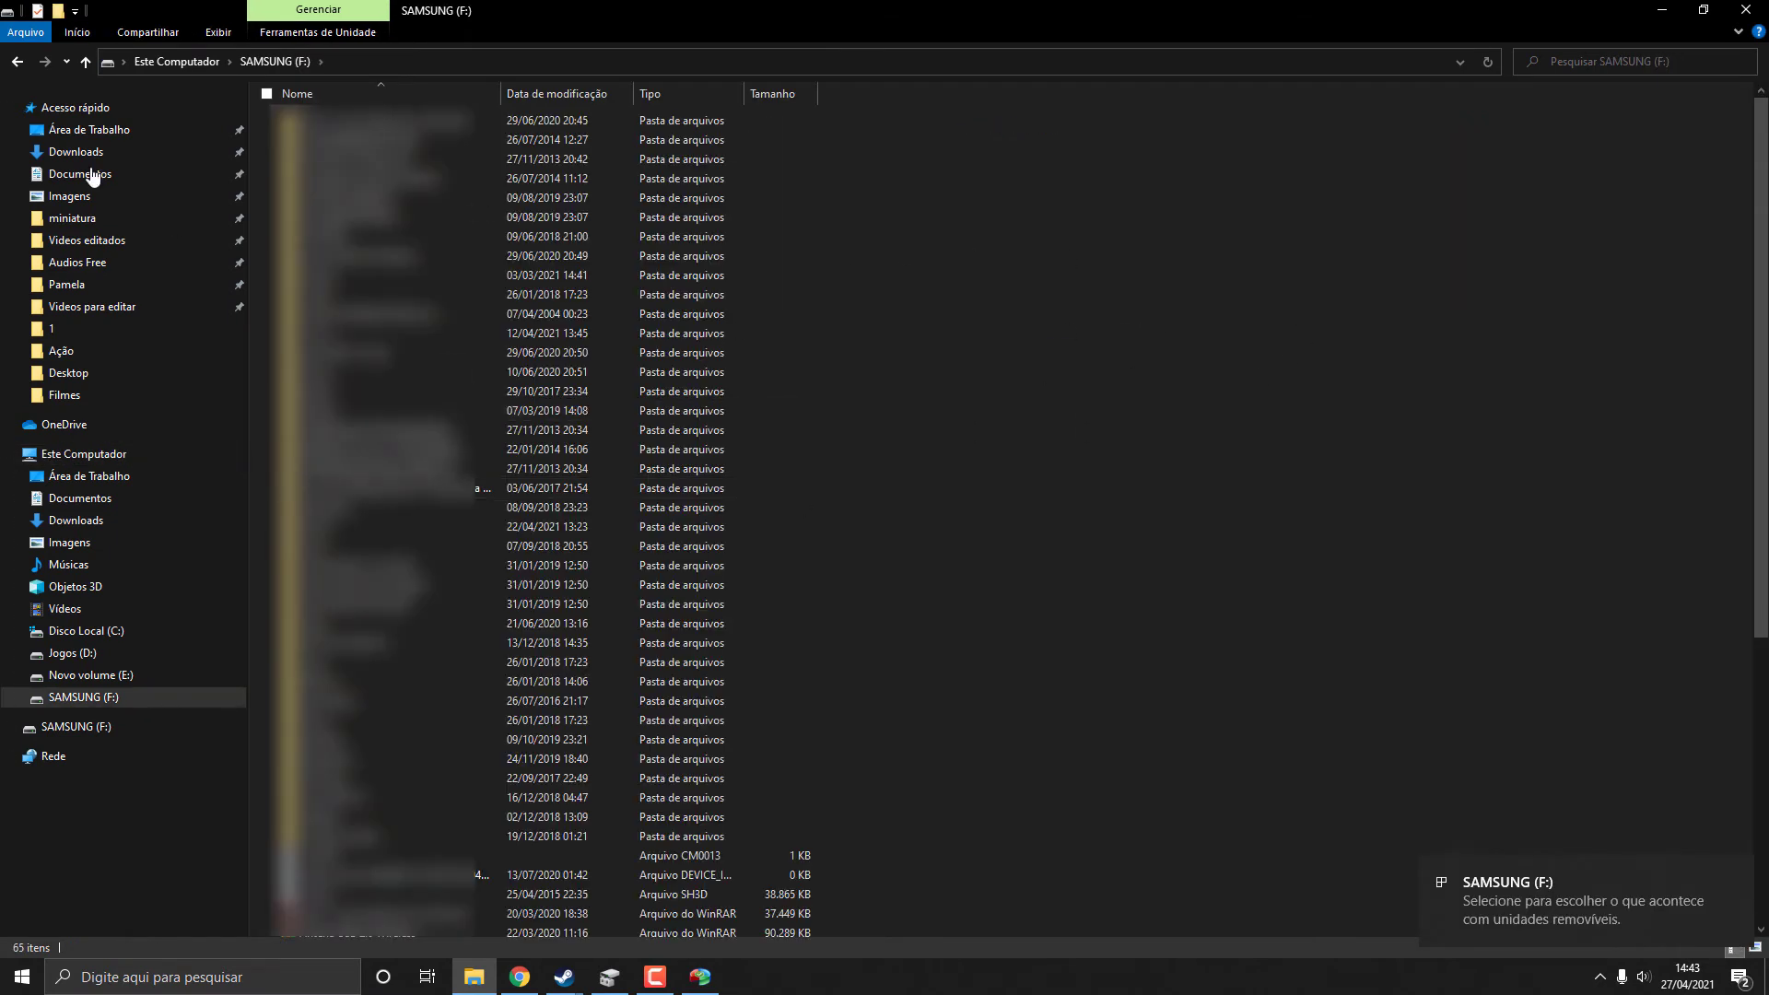
click(18, 61)
right_click(753, 412)
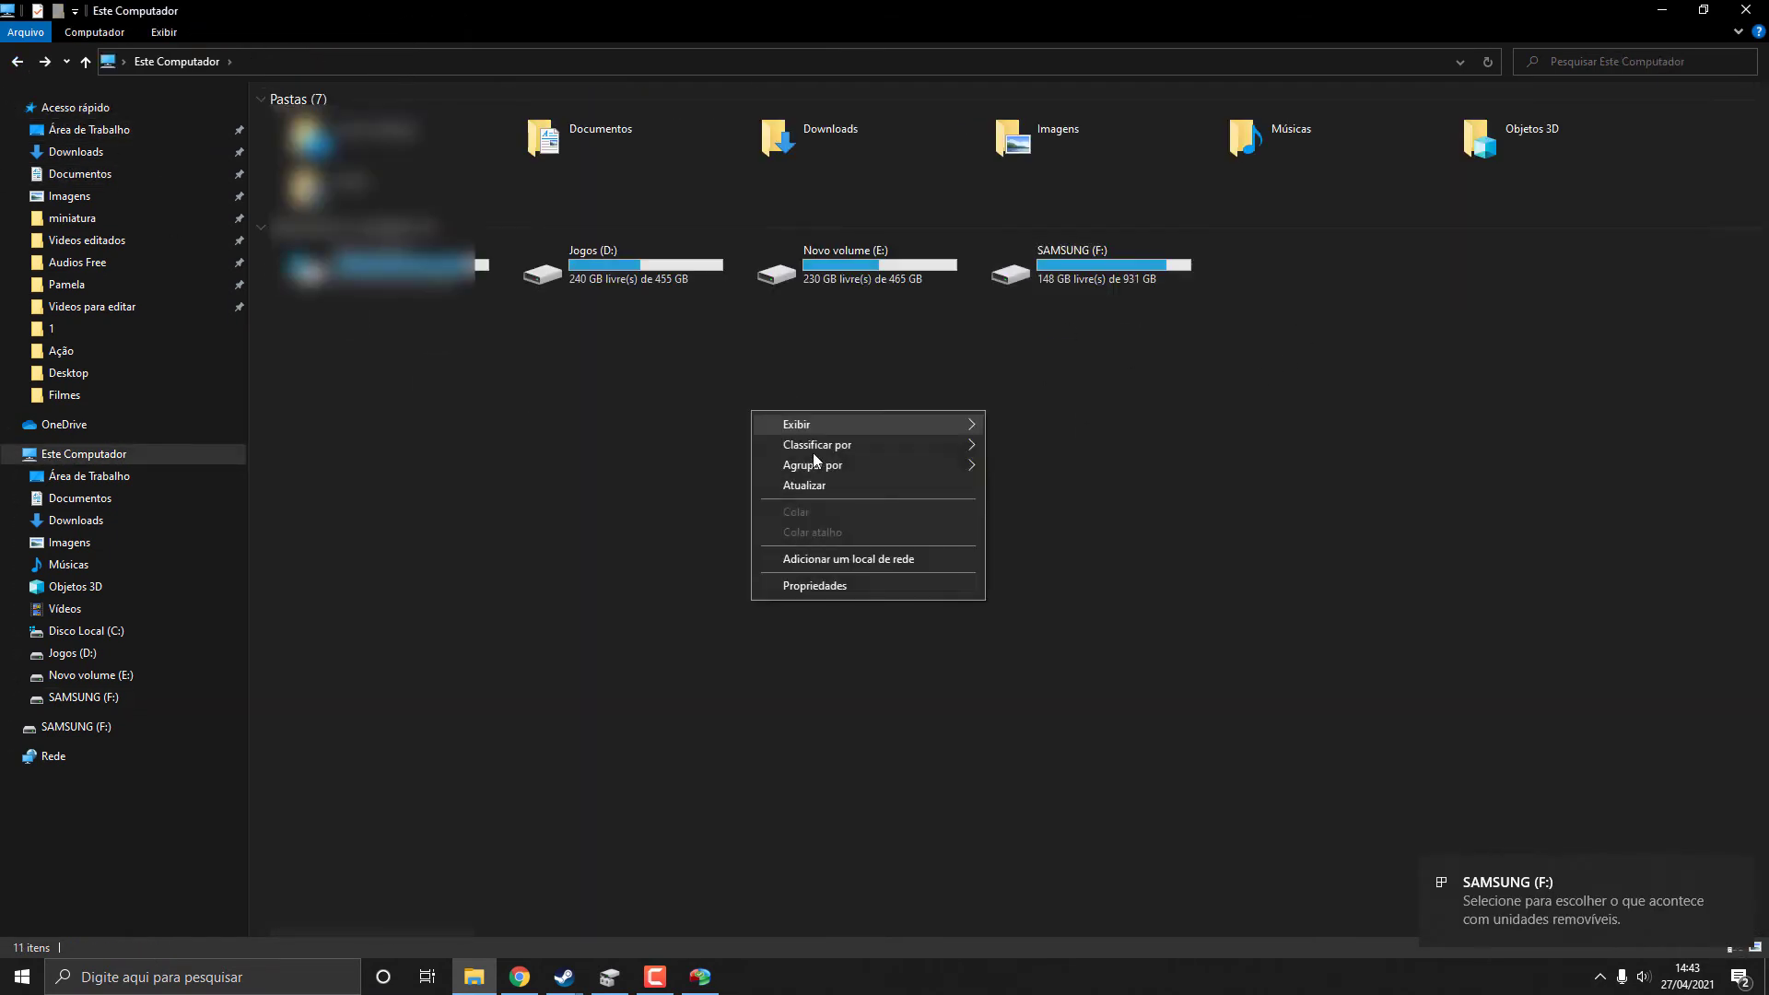
click(829, 485)
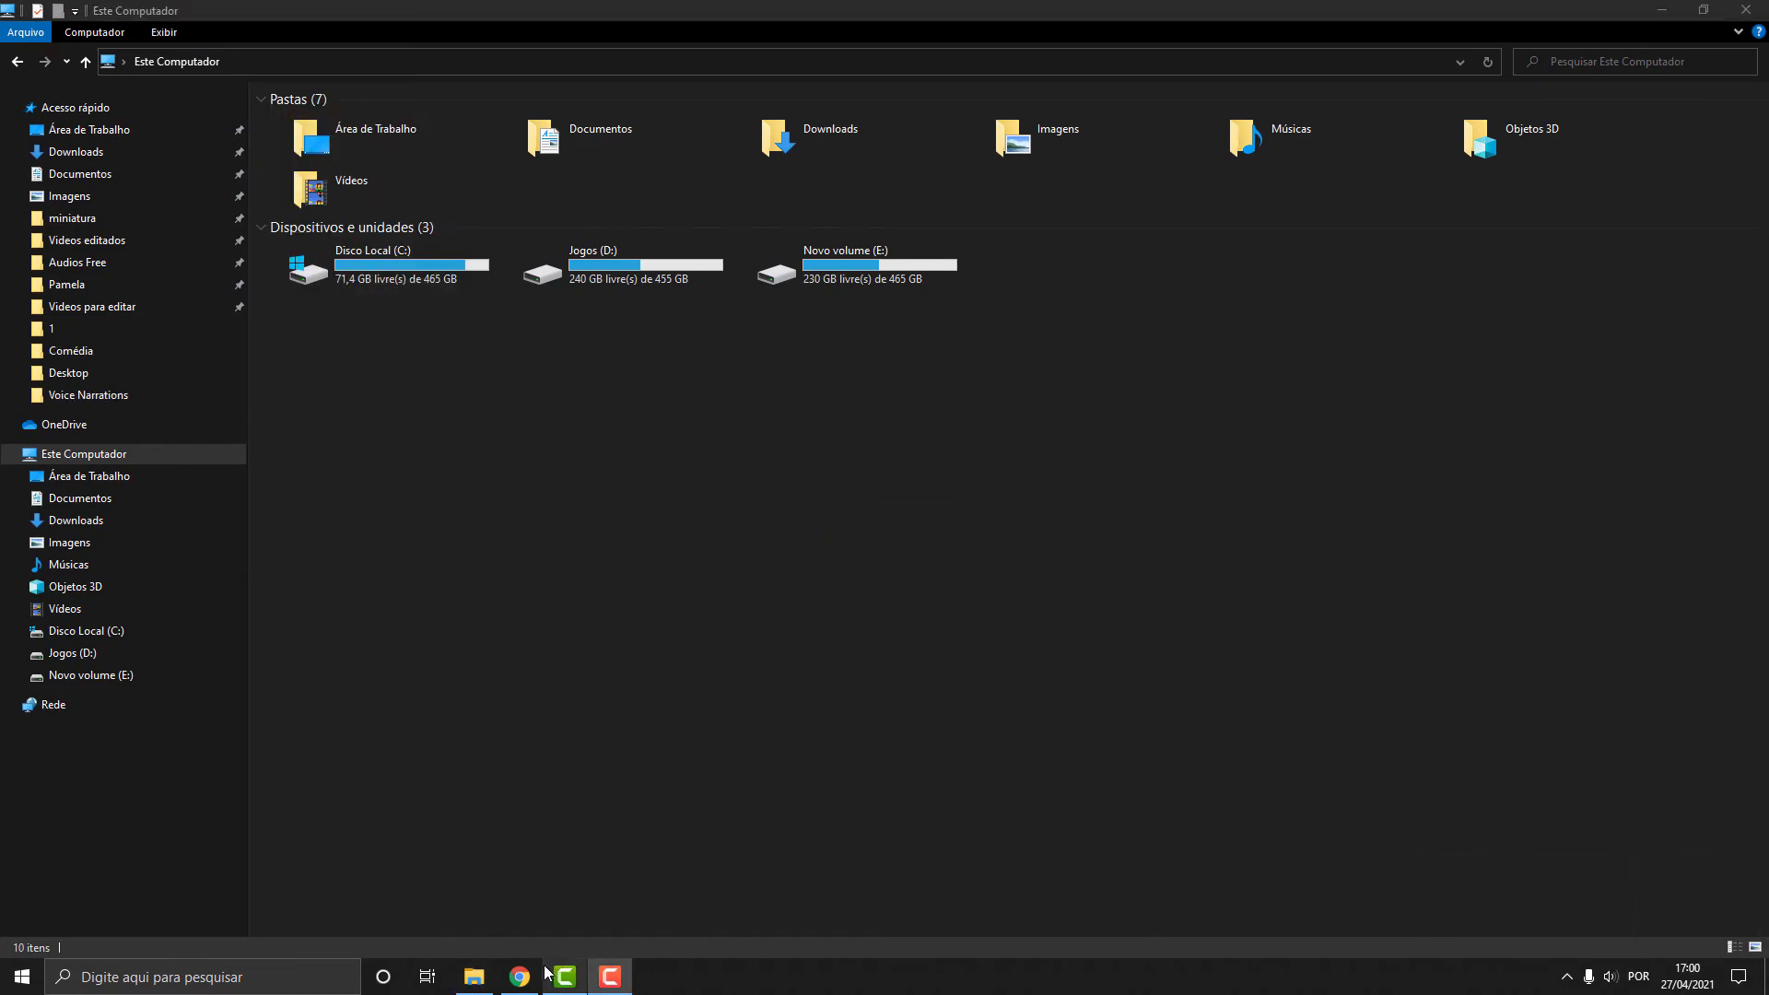
- Open the Windows Disk Management tool (Gerenciamento de Disco)
mouse_move(565, 975)
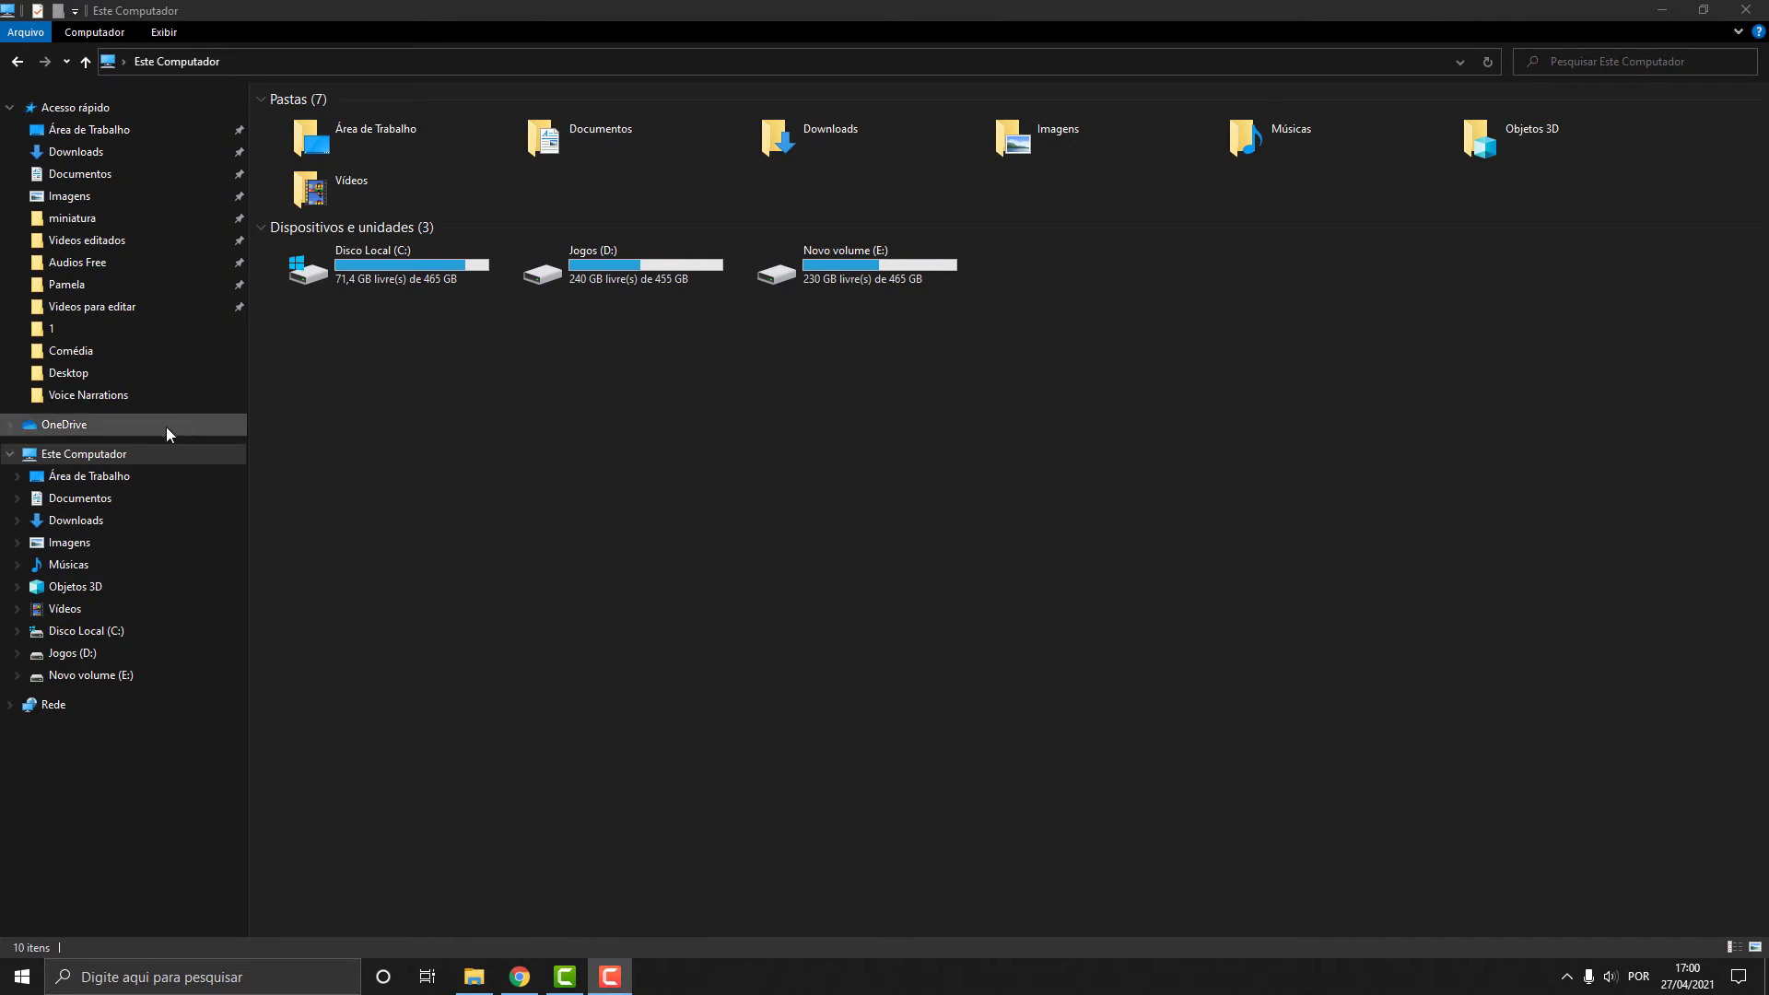
right_click(22, 976)
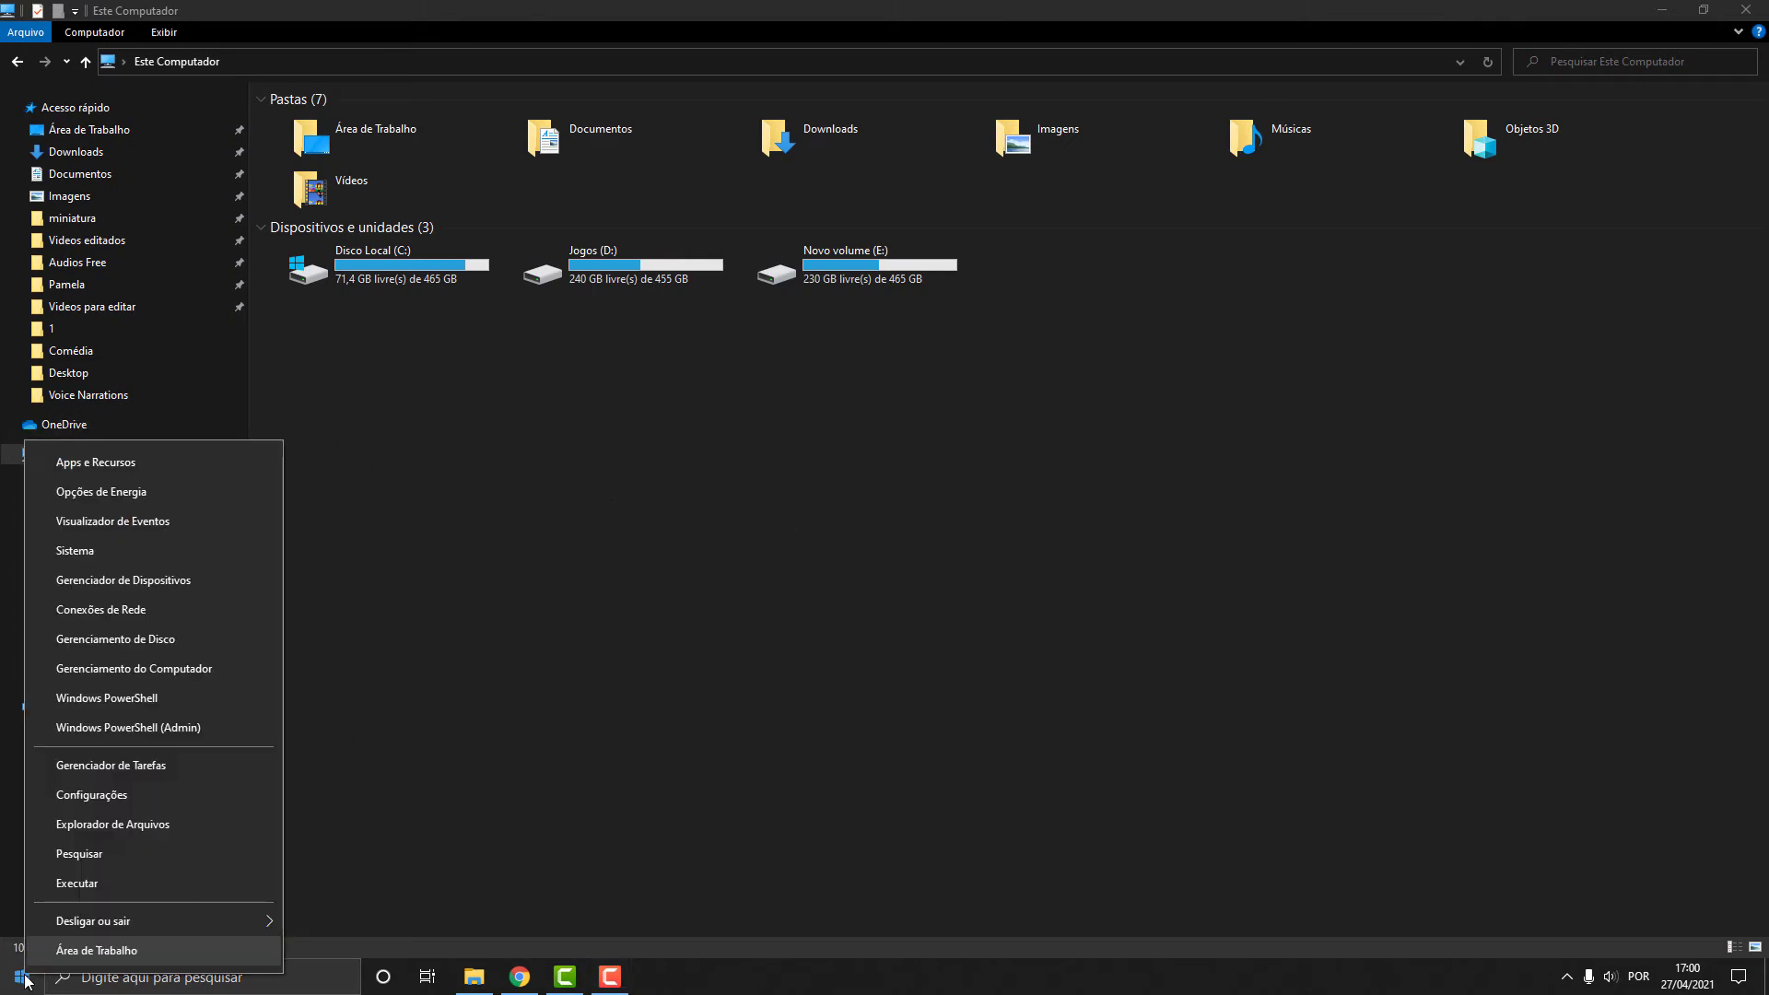
click(202, 634)
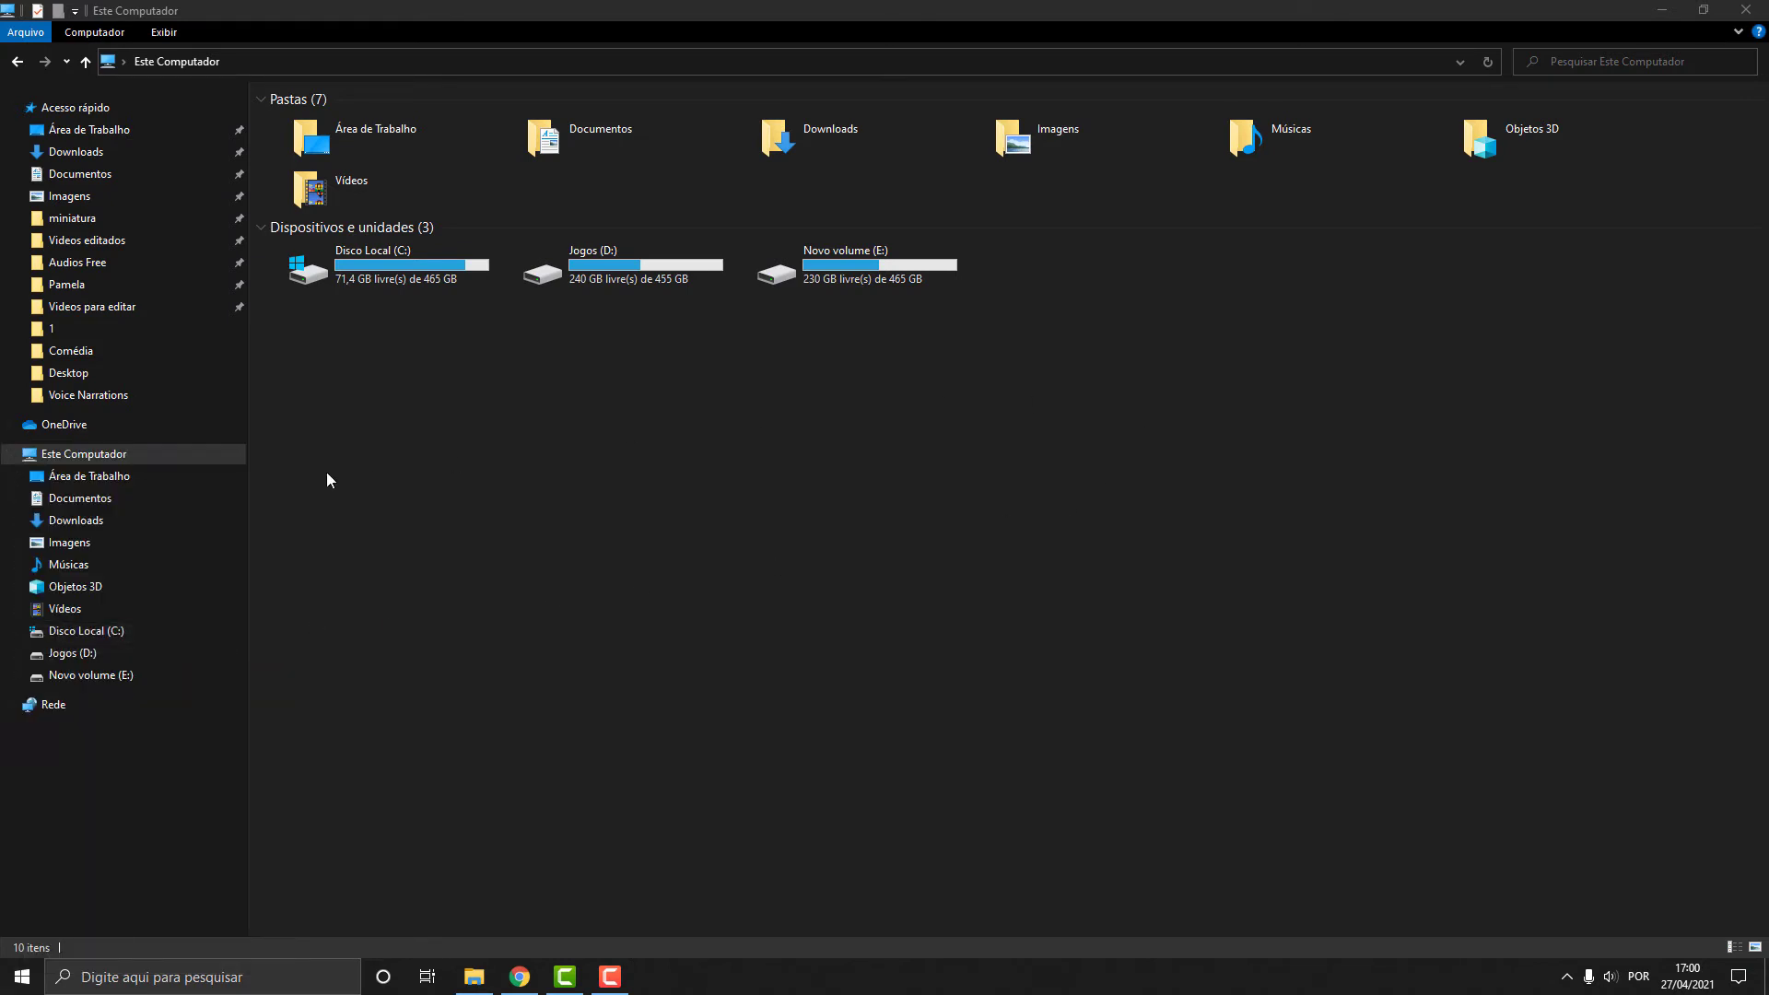
- Open the disk management section of Computer Management and view the operations available for the Novo volume (E:) partition
right_click(83, 456)
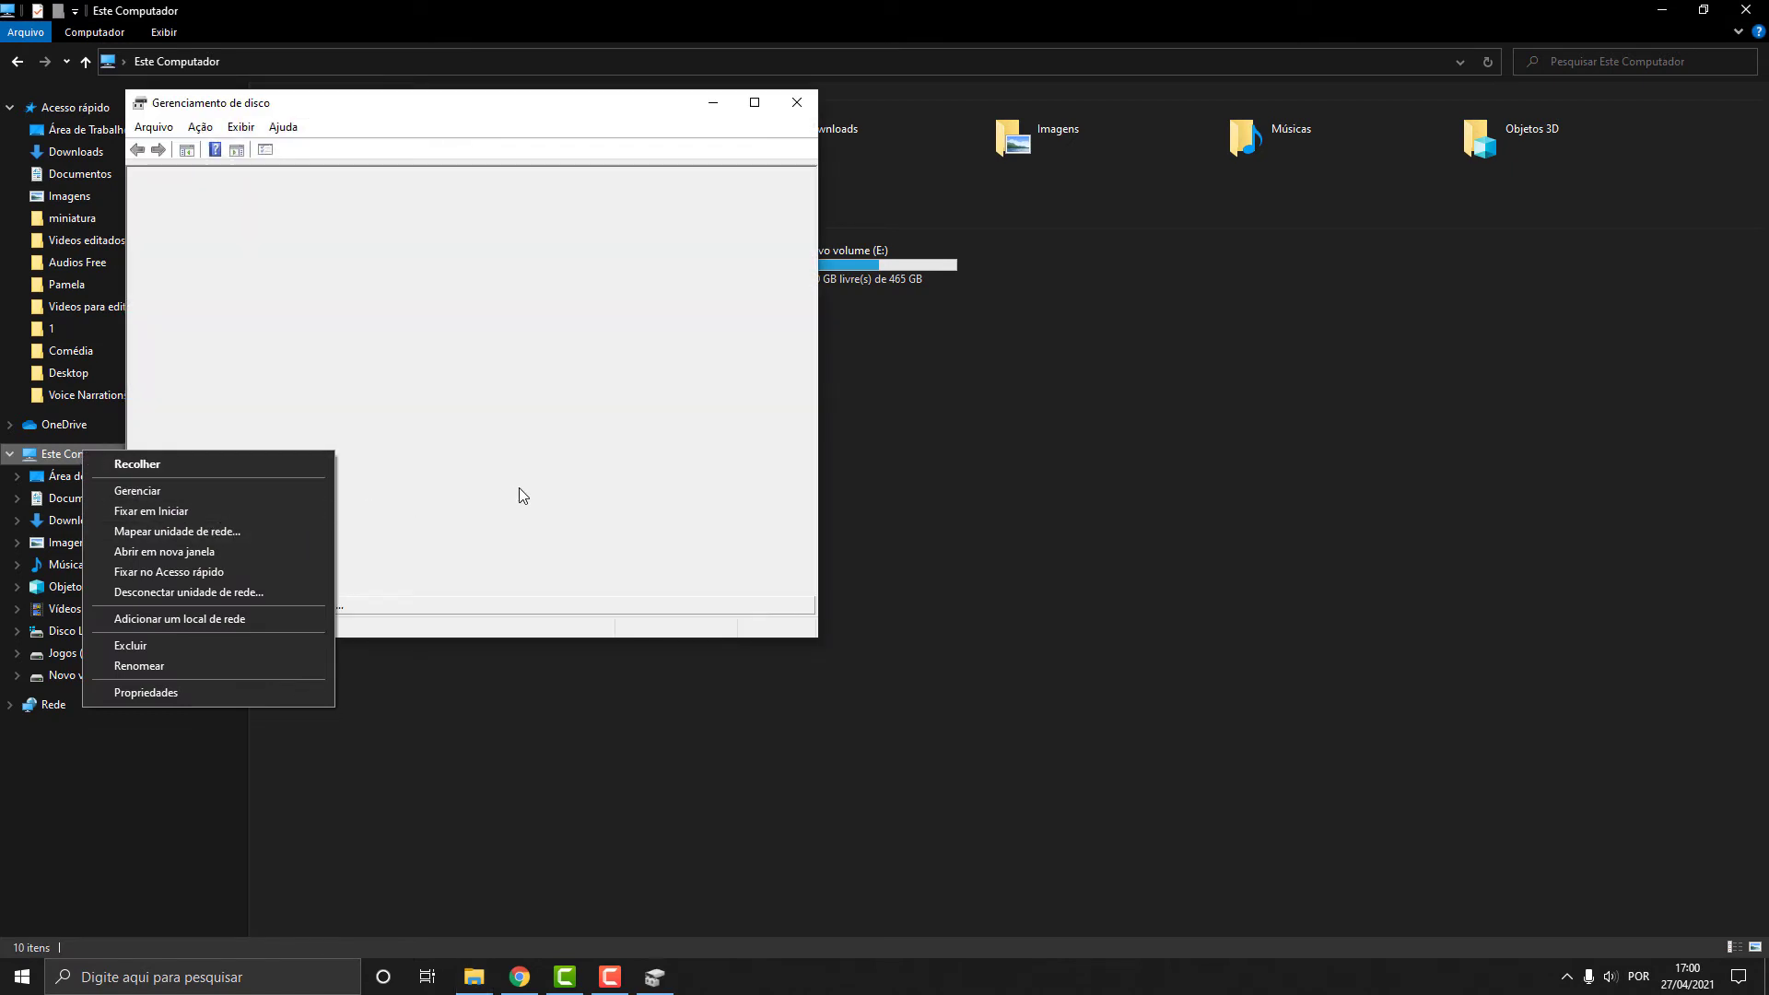
click(181, 490)
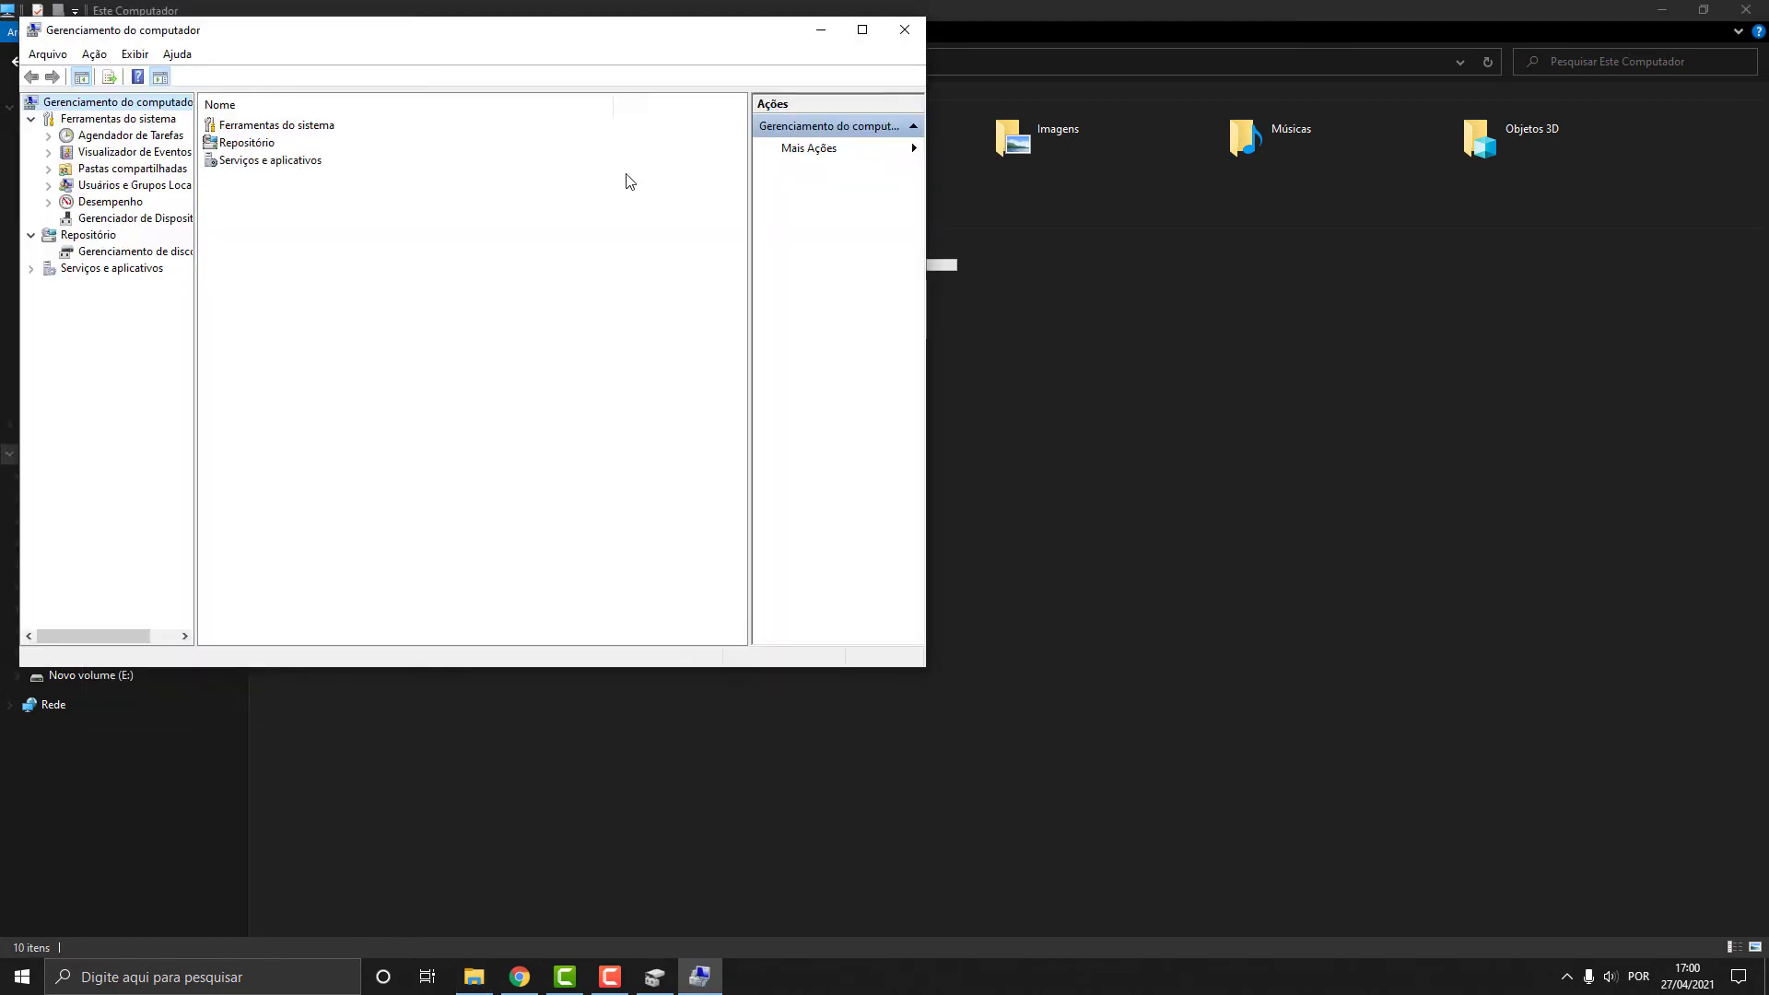
click(173, 251)
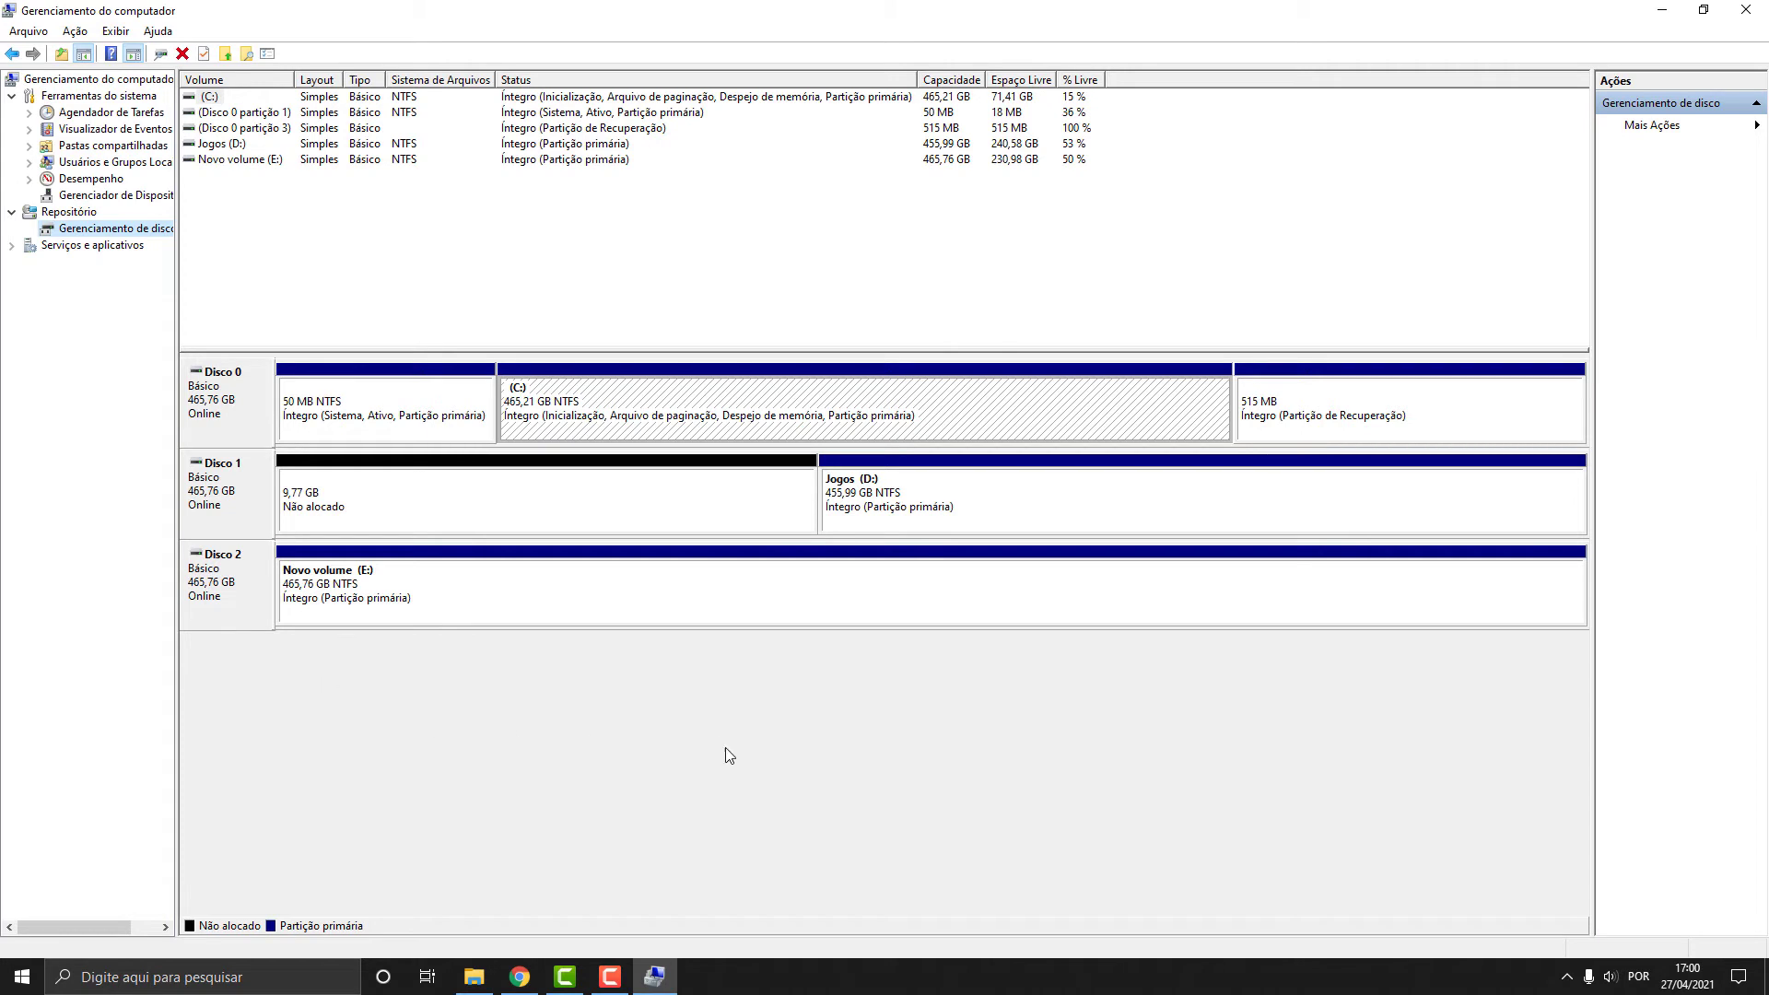
right_click(701, 589)
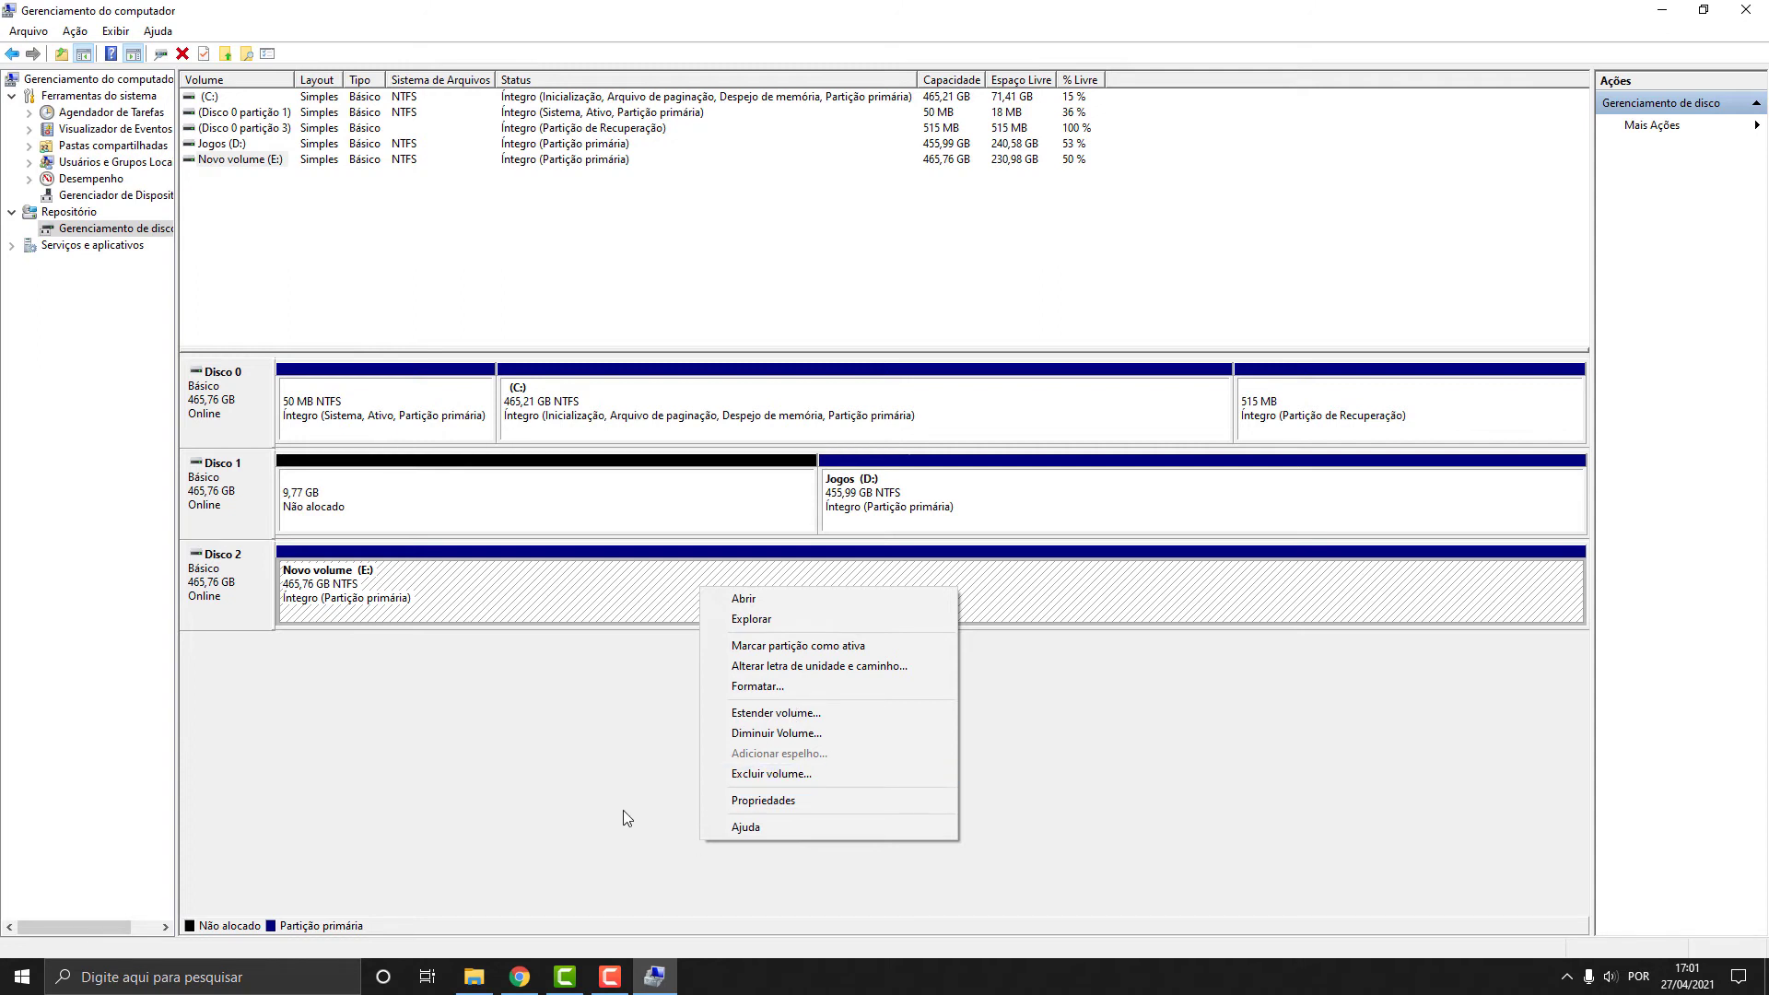
click(608, 706)
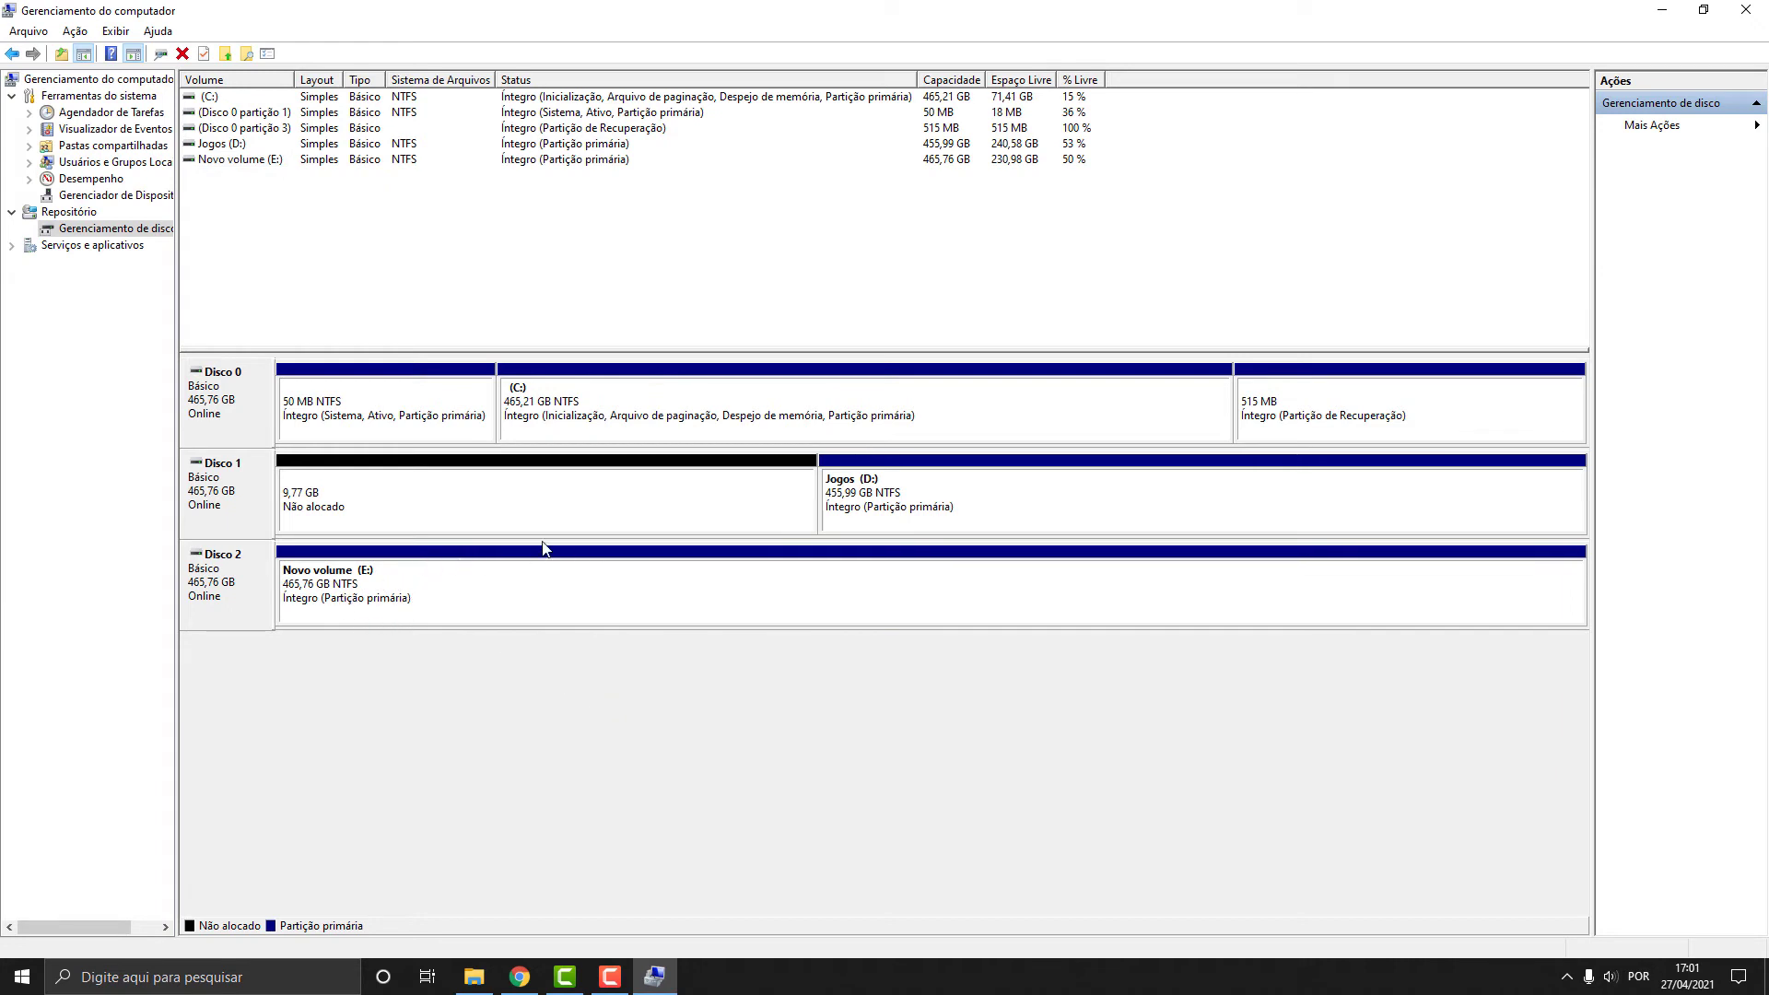
- Walk through the new simple volume wizard for Disco 1's unallocated space up to the format page, choose not to format, and cancel
click(357, 505)
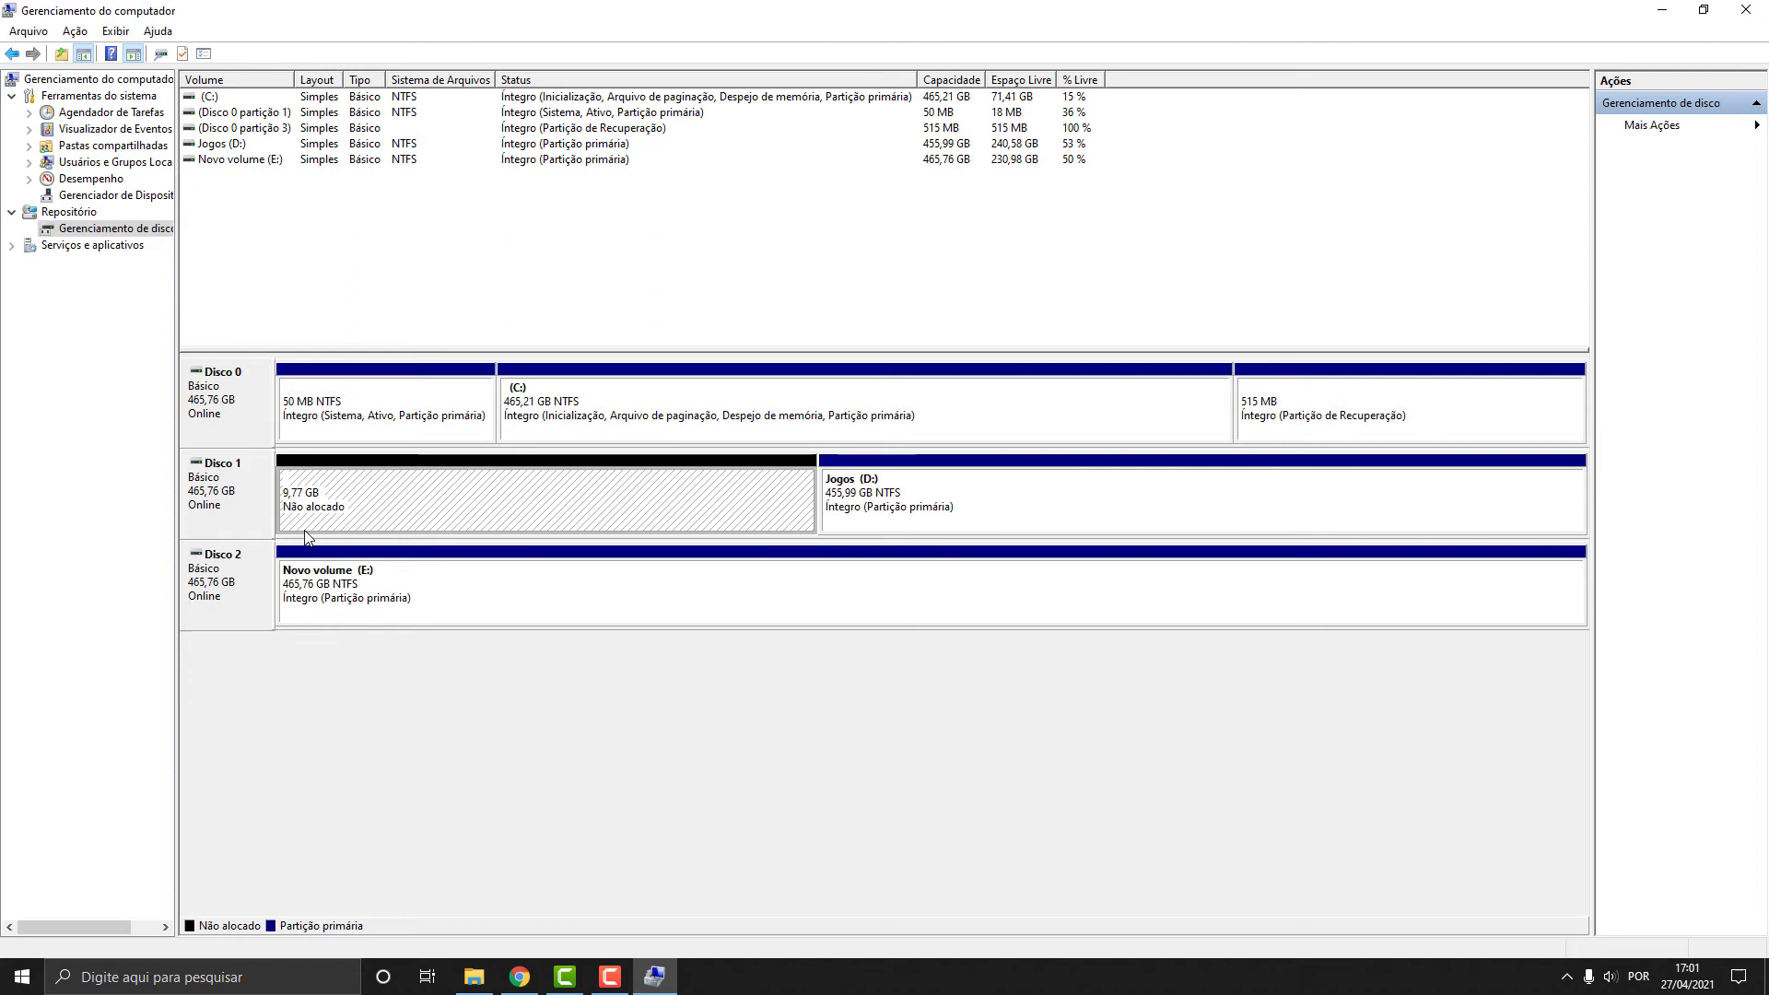
right_click(439, 495)
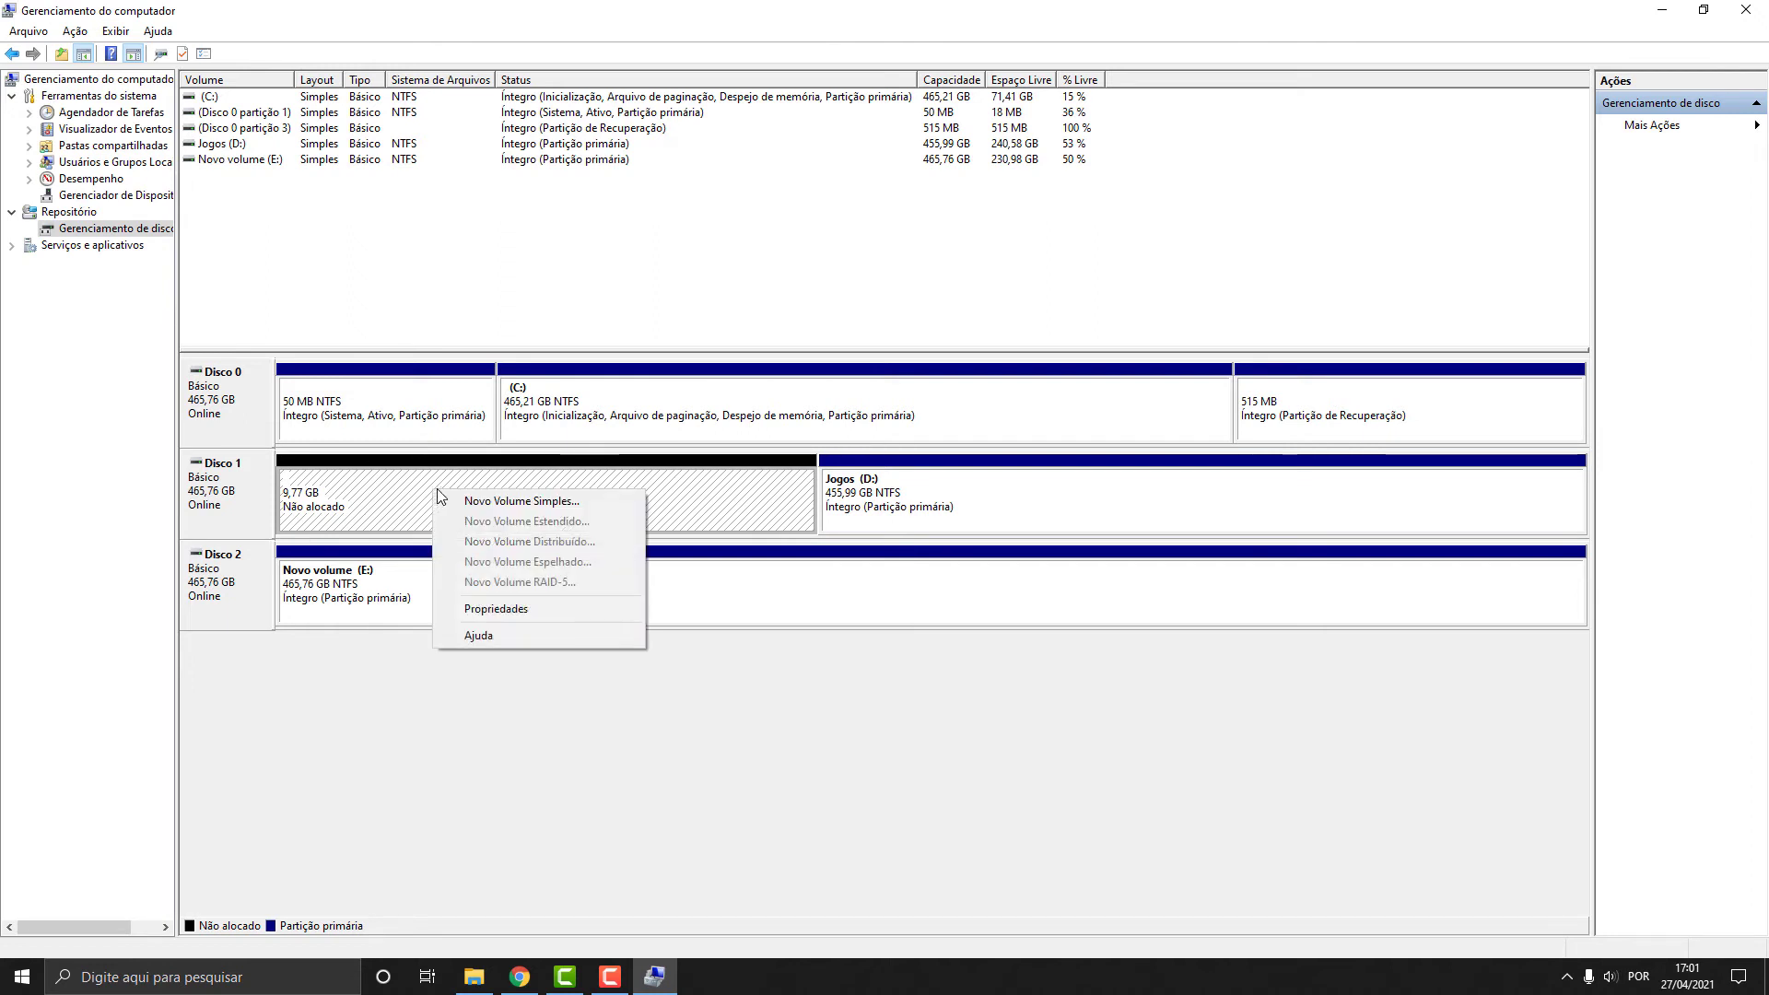
click(503, 501)
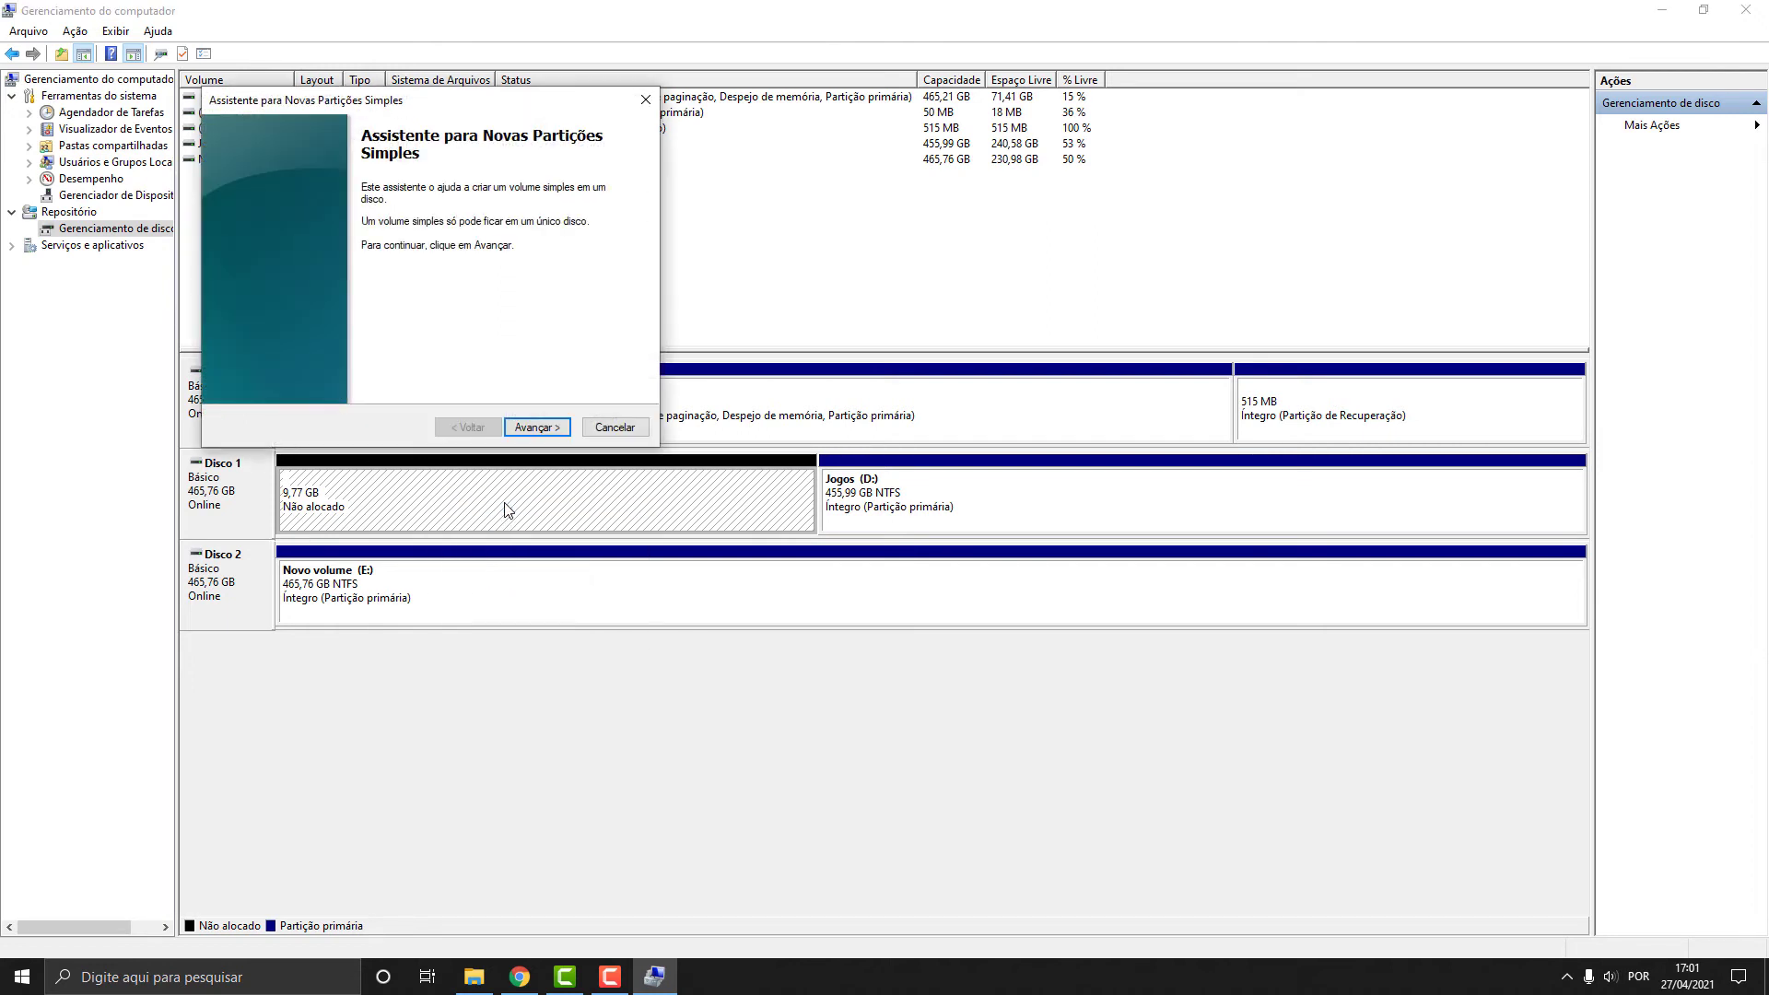
click(537, 426)
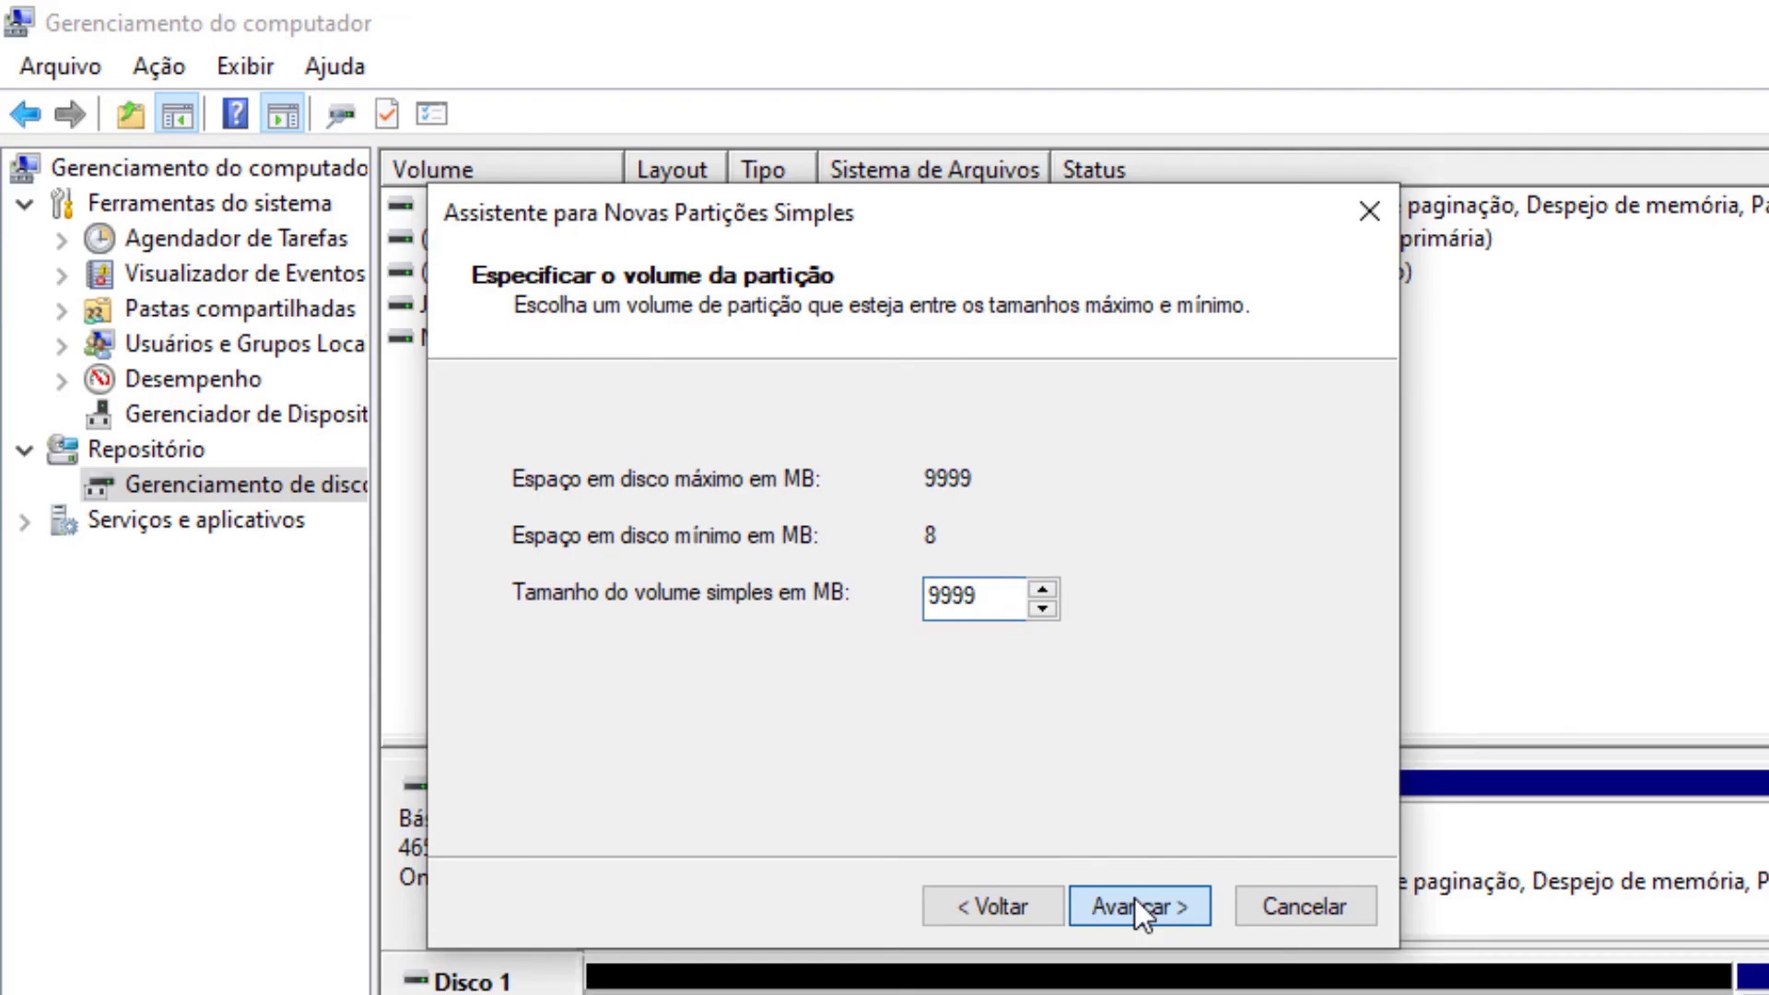
click(536, 427)
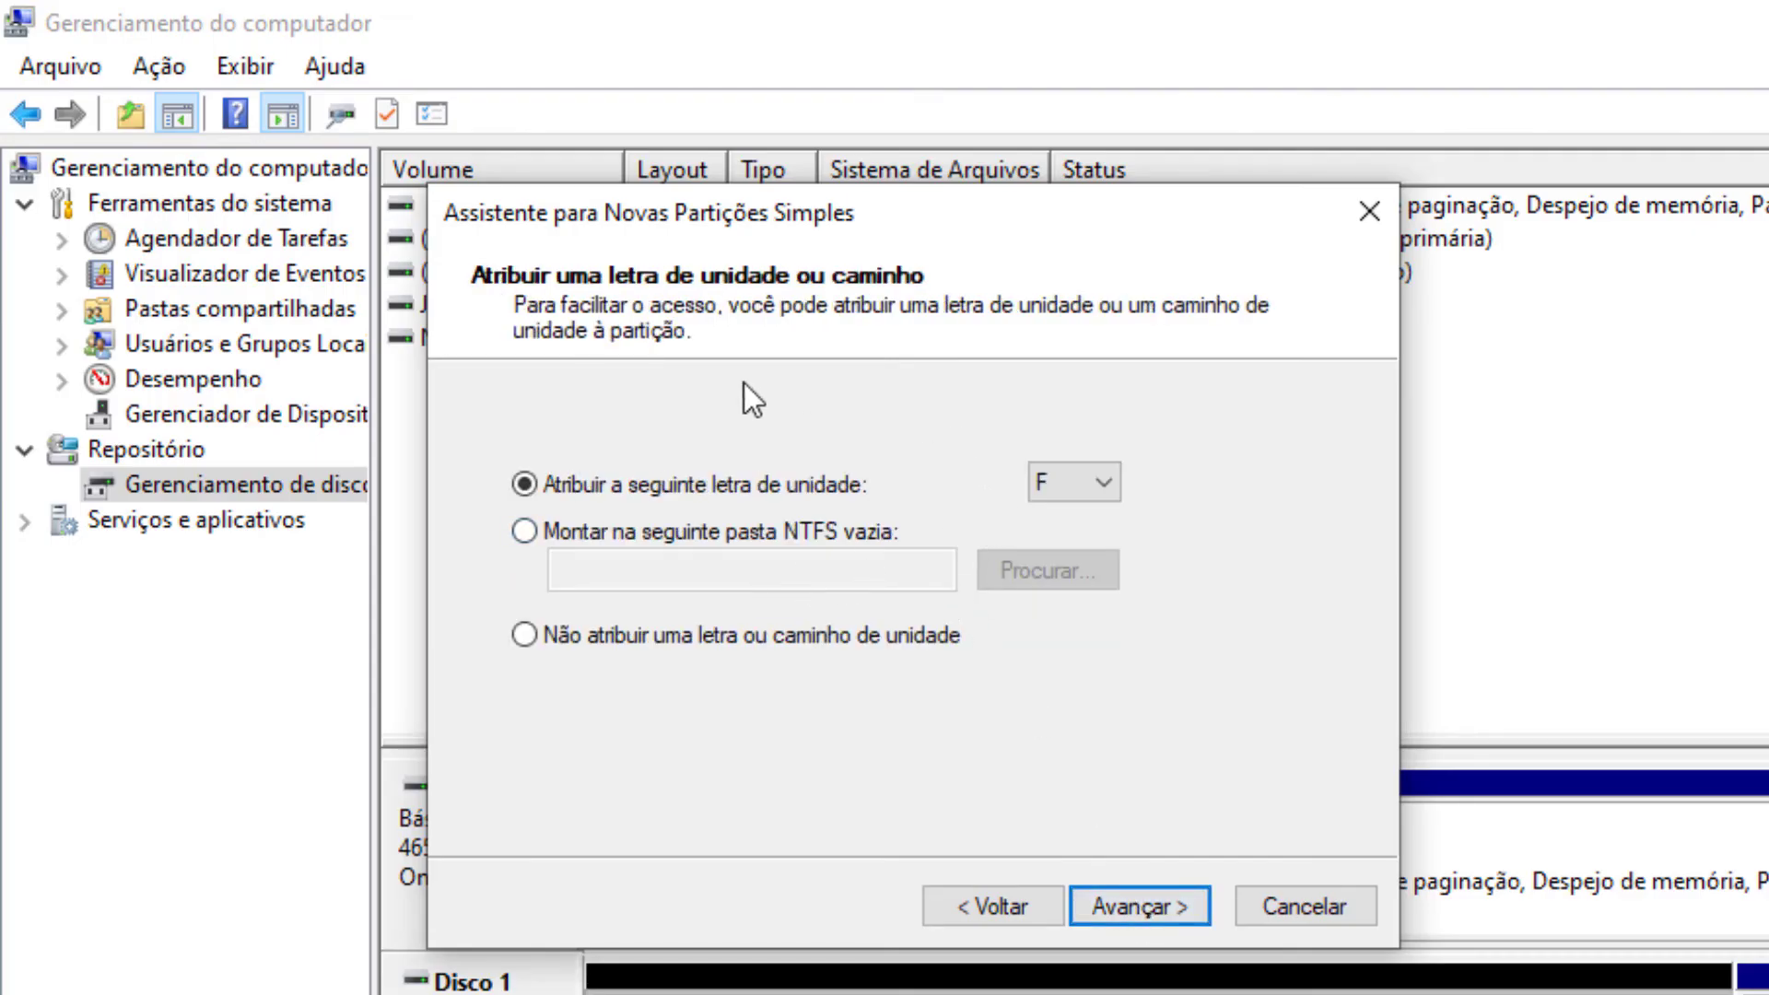
click(1150, 905)
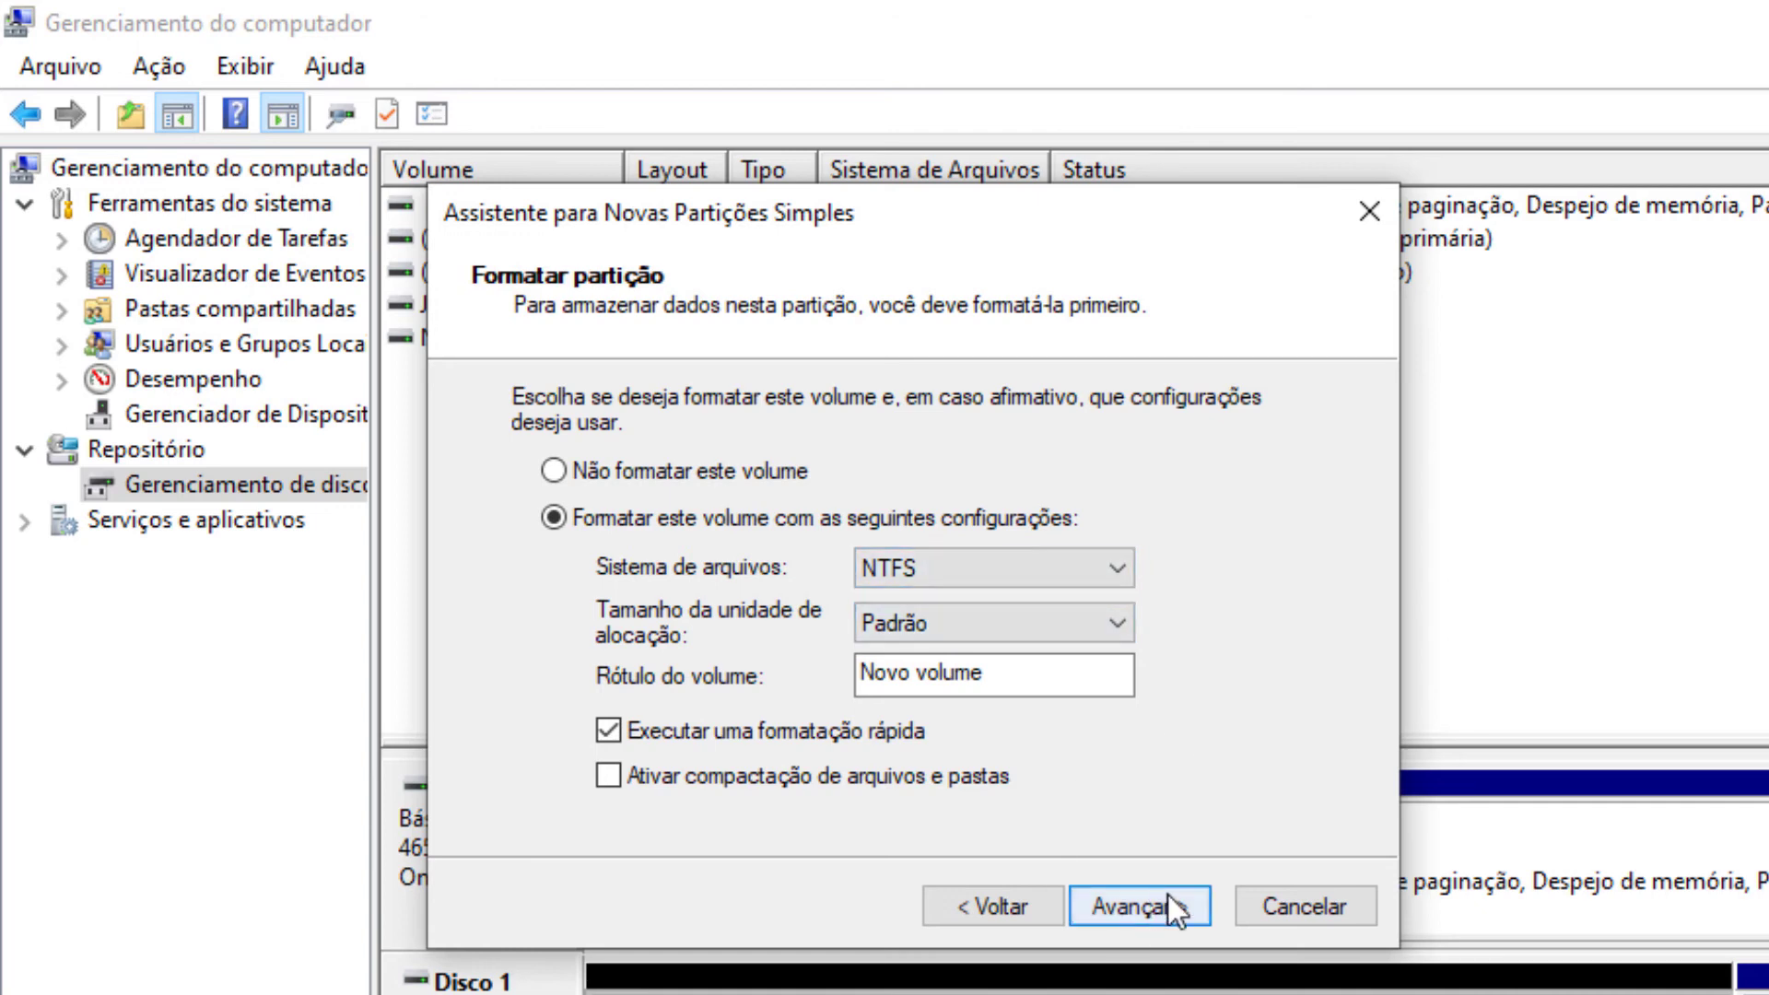
click(570, 468)
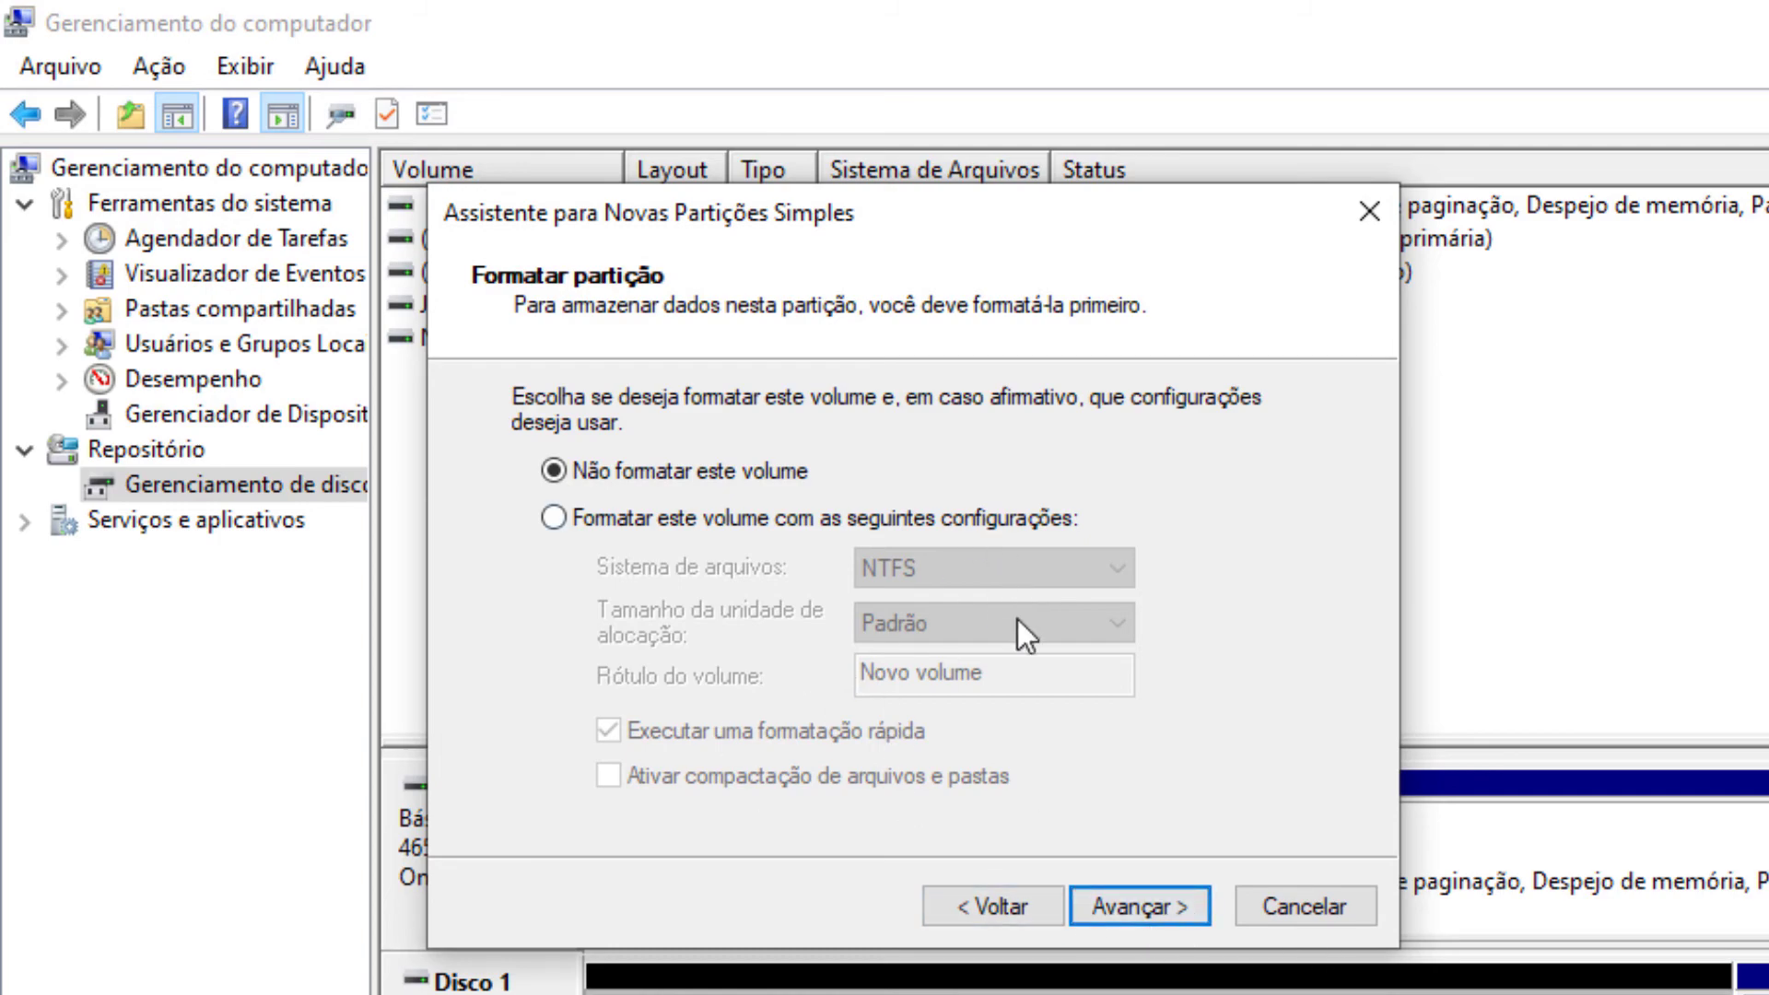
click(1279, 893)
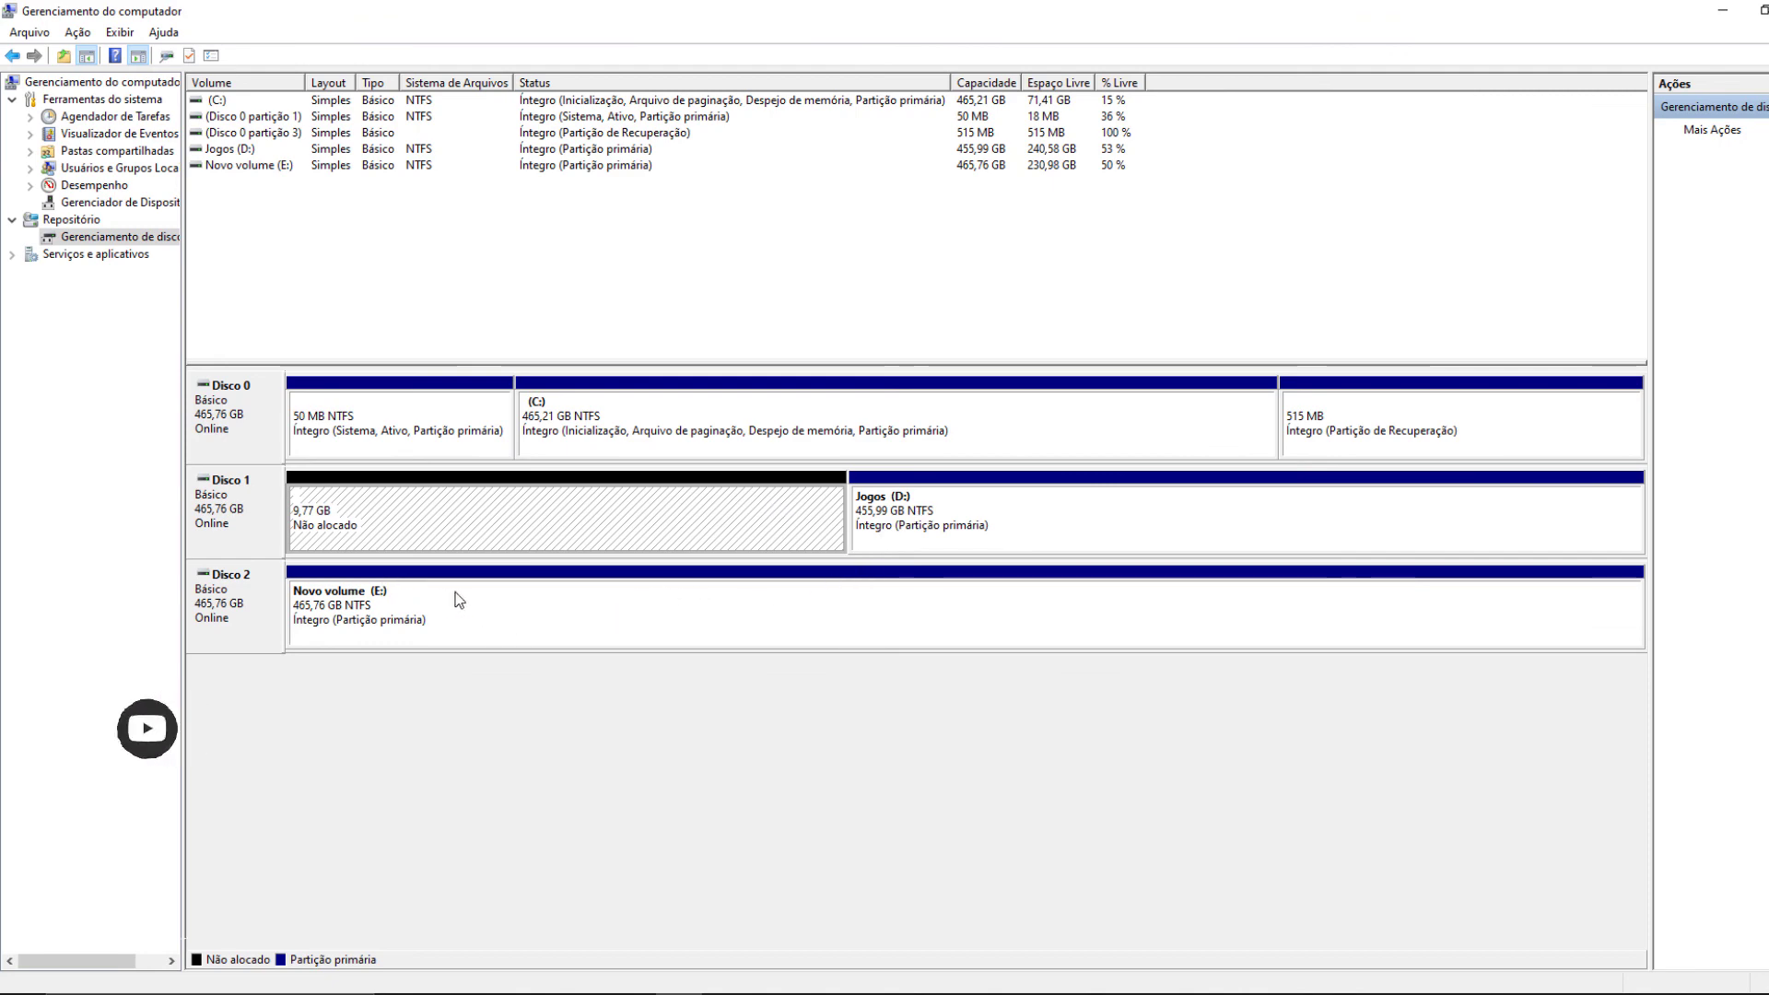
- View the drive letter and path options for Novo volume (E:), including adding a path, cancel them, and select Disco 1's unallocated space
right_click(403, 608)
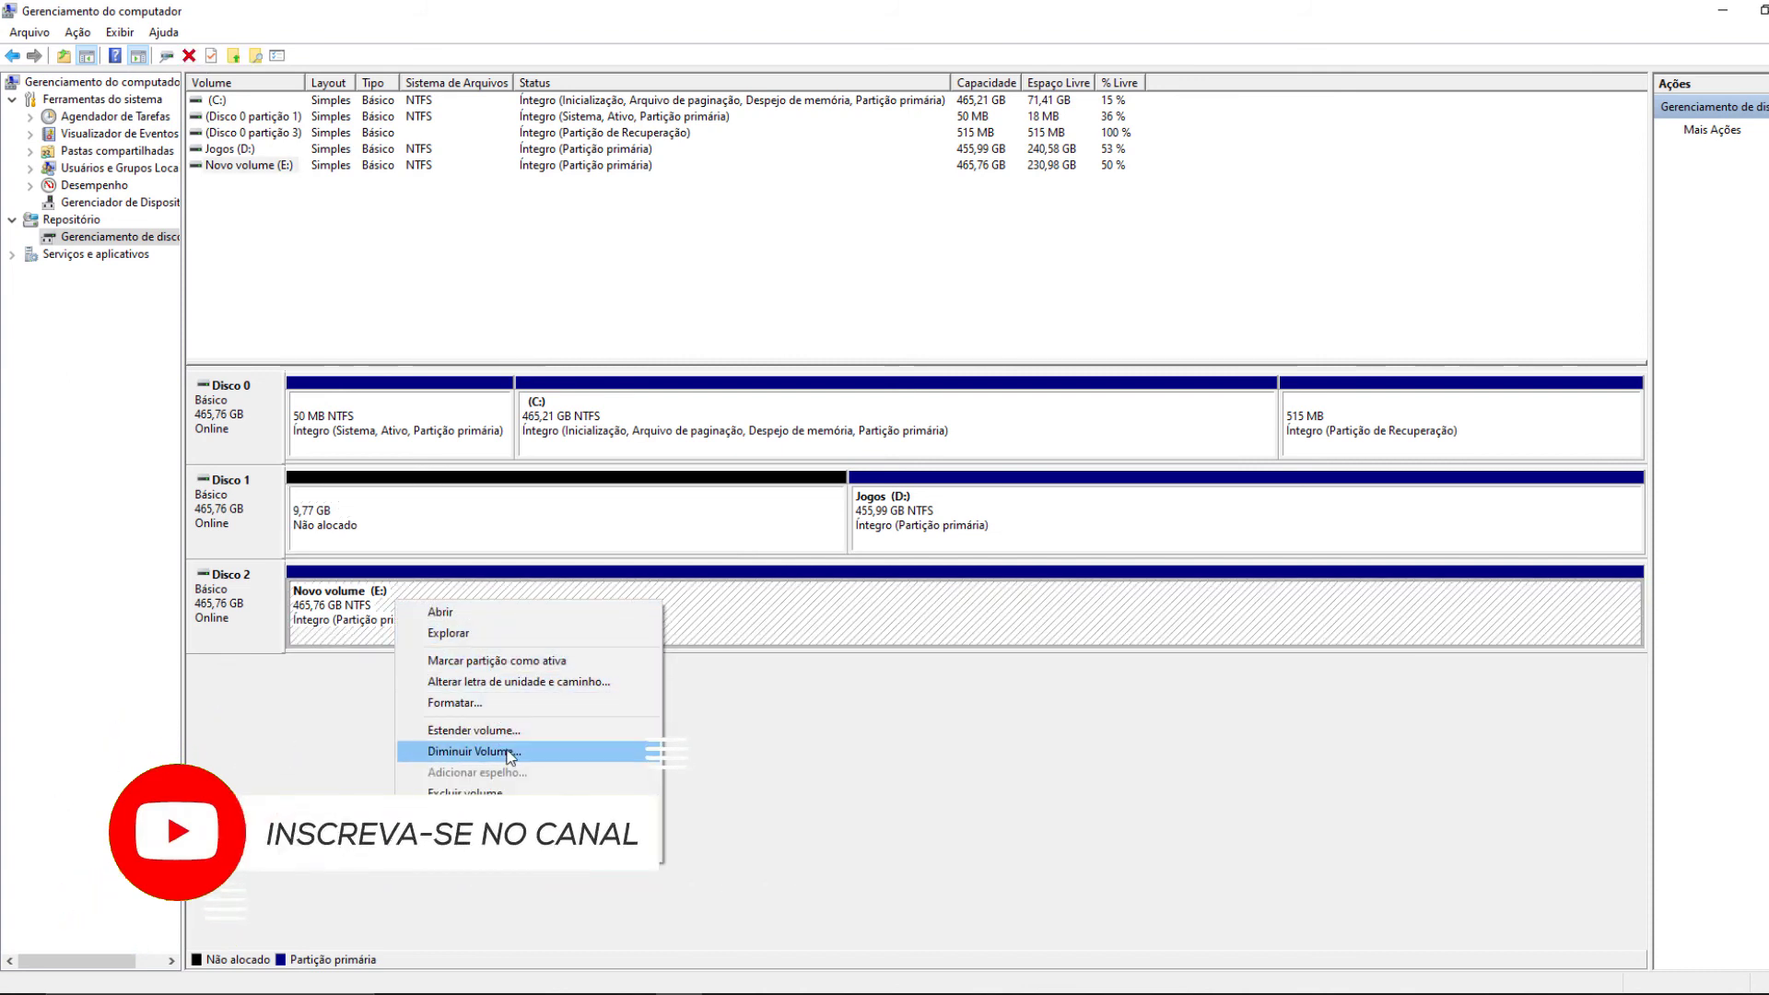
click(518, 683)
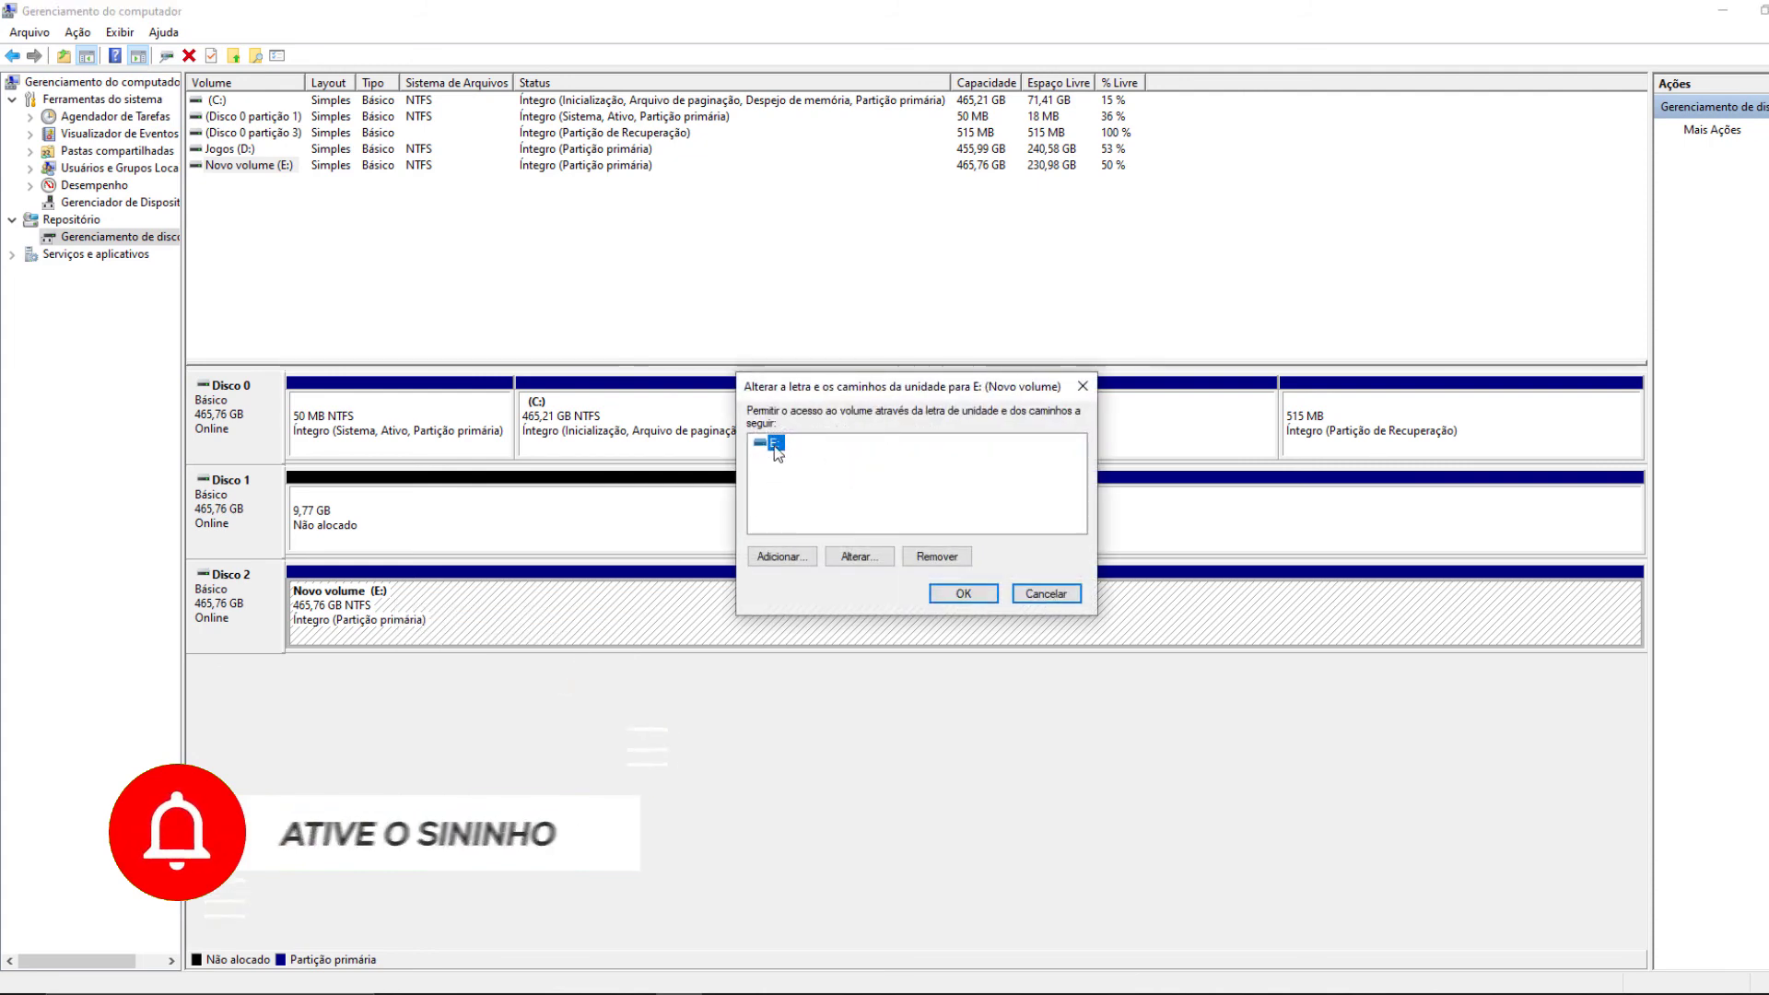
click(783, 556)
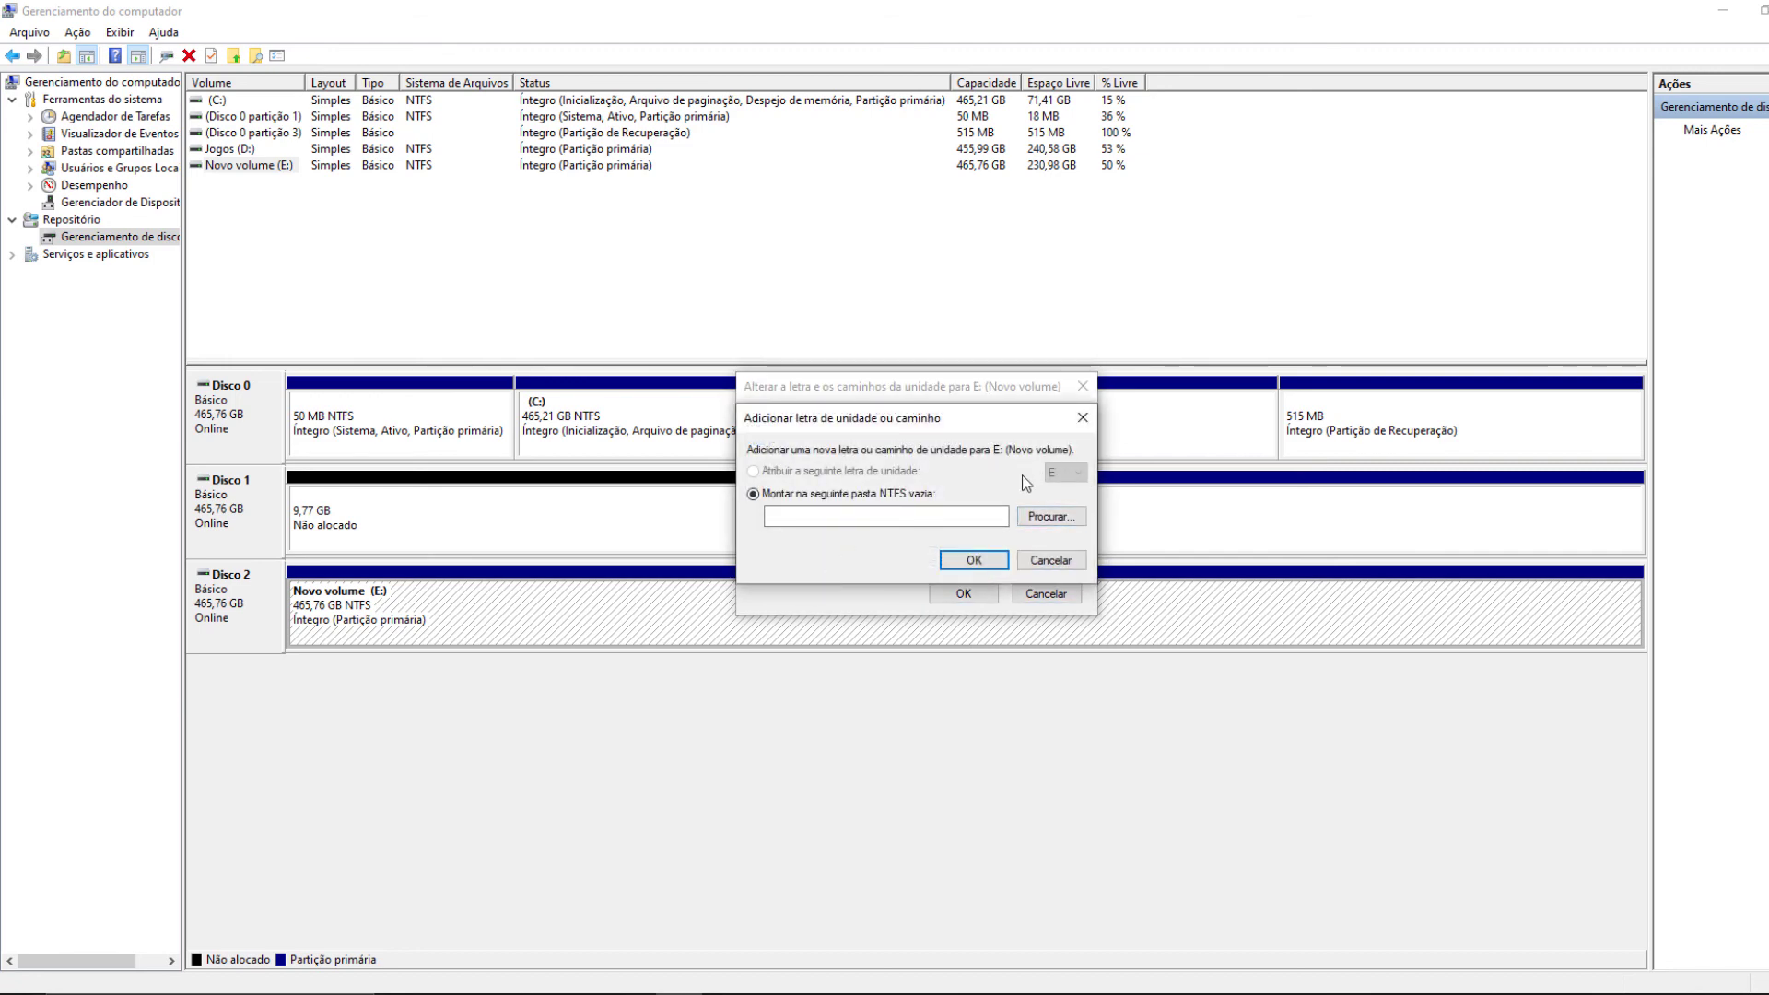
click(984, 560)
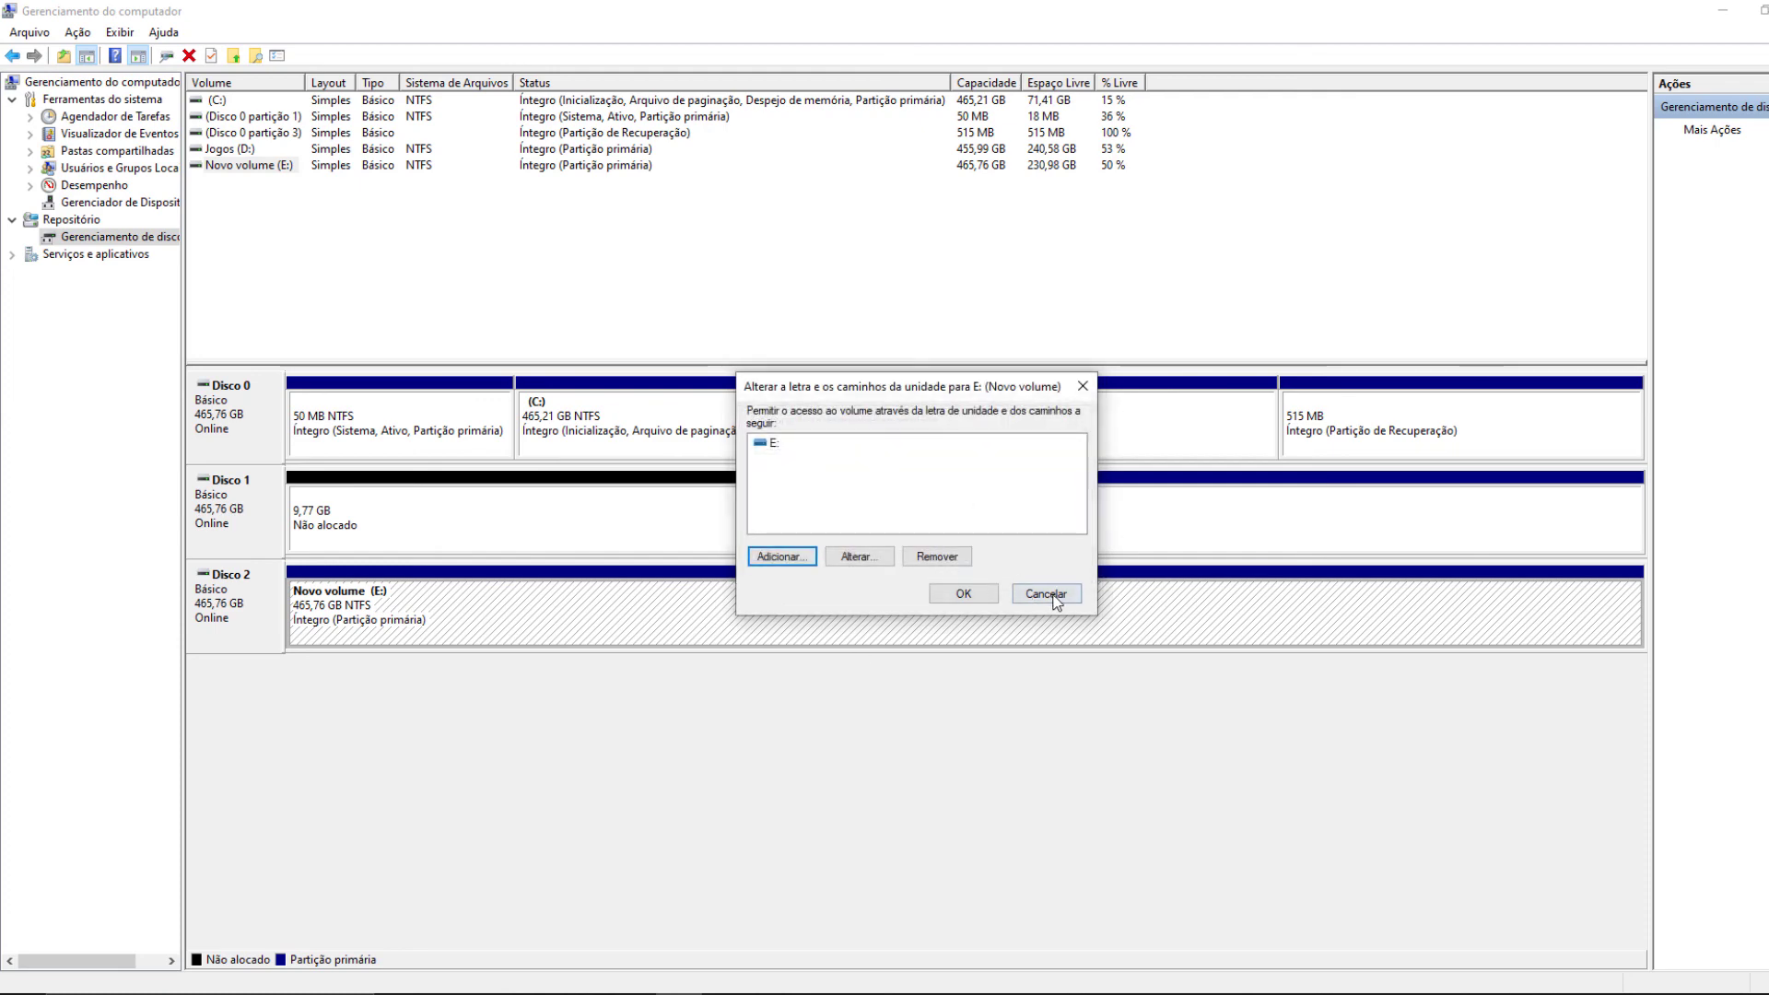
click(1057, 599)
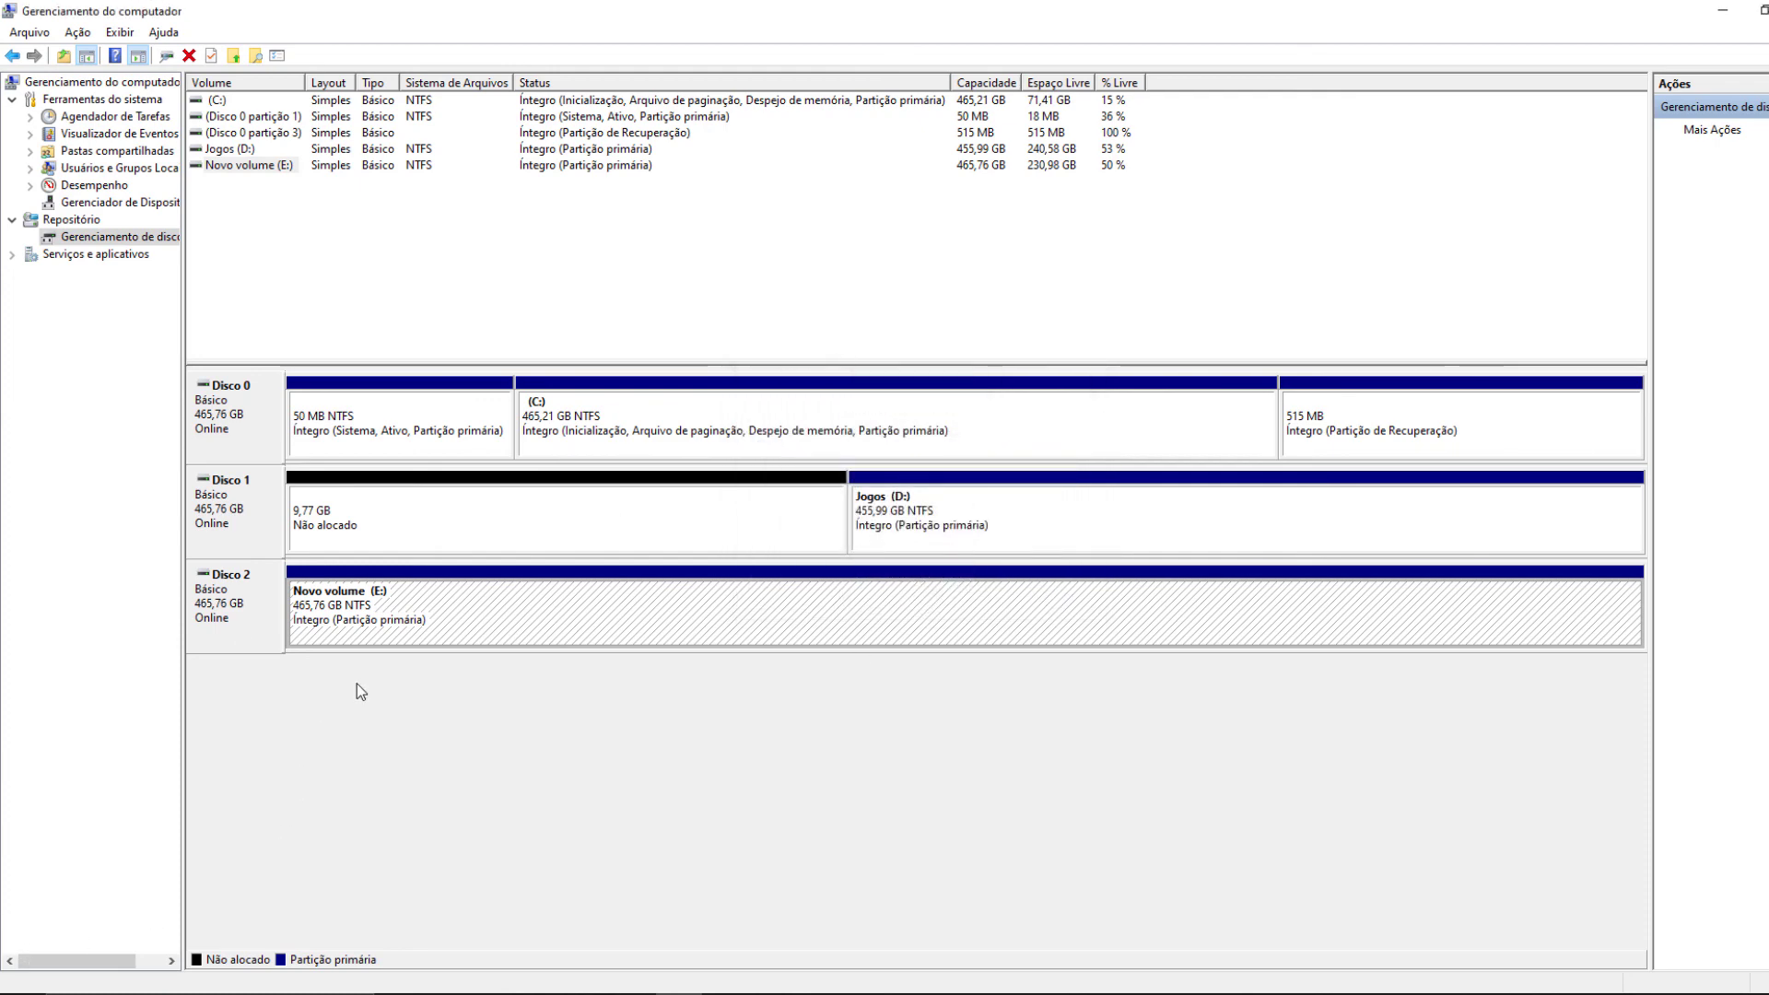
click(433, 522)
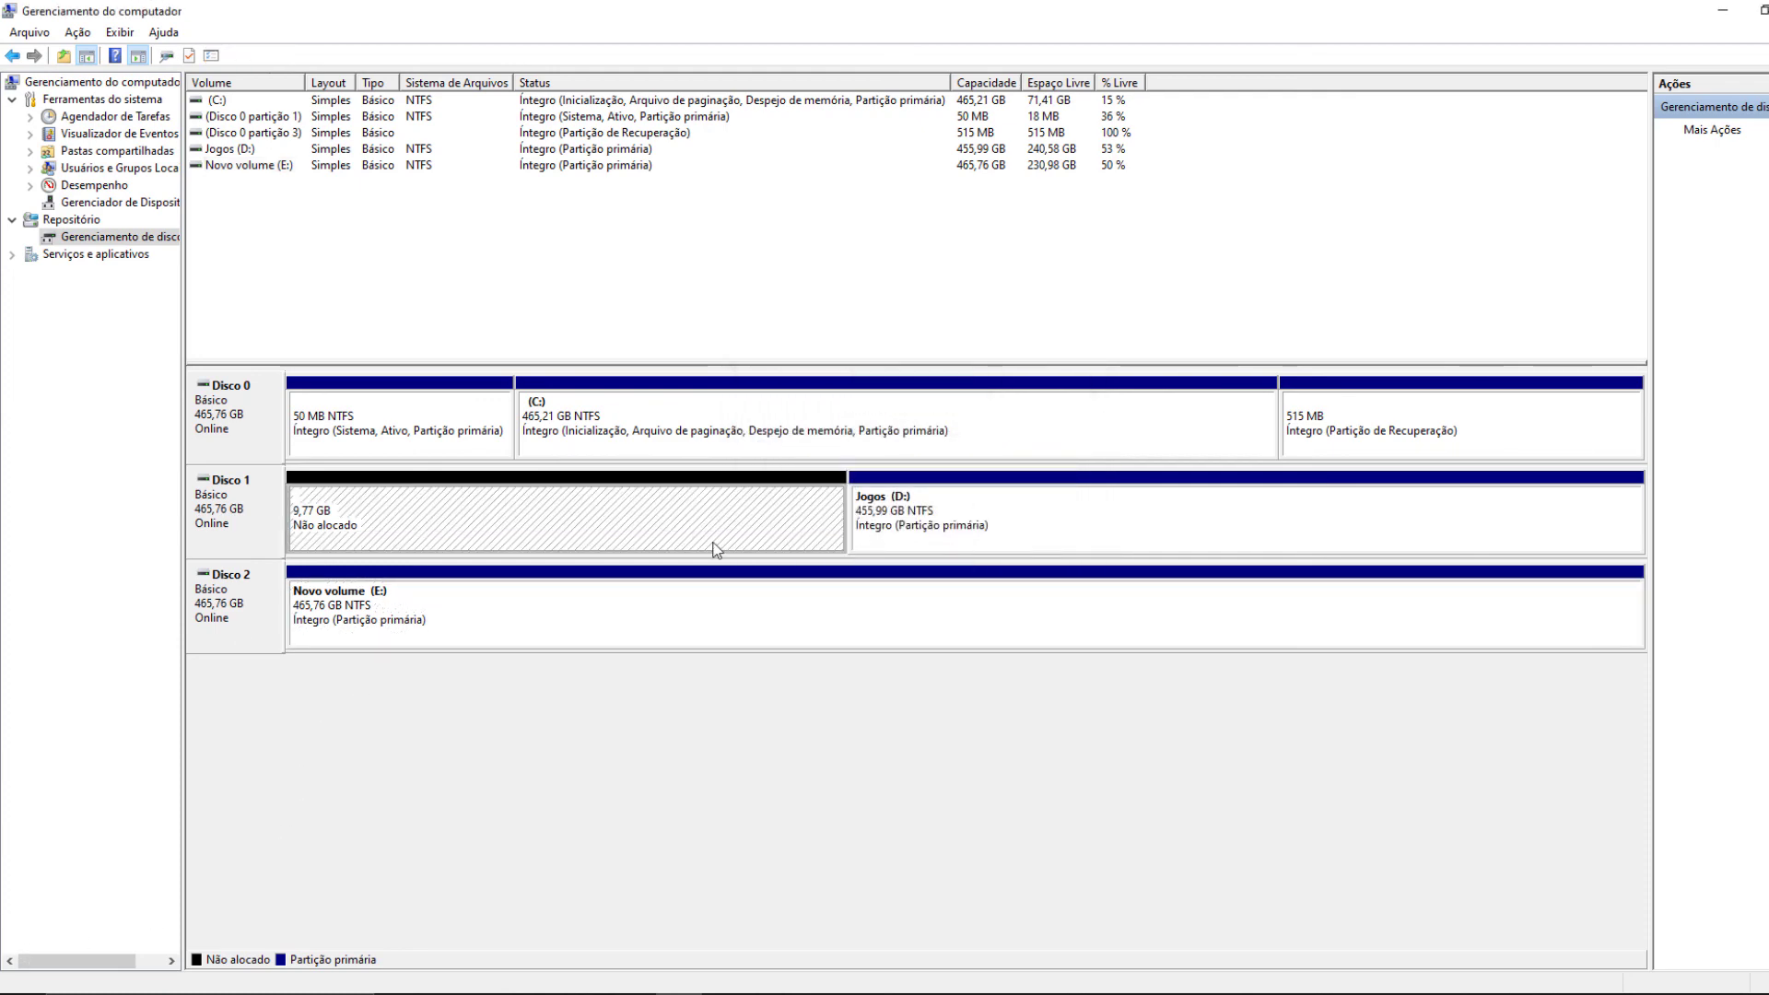